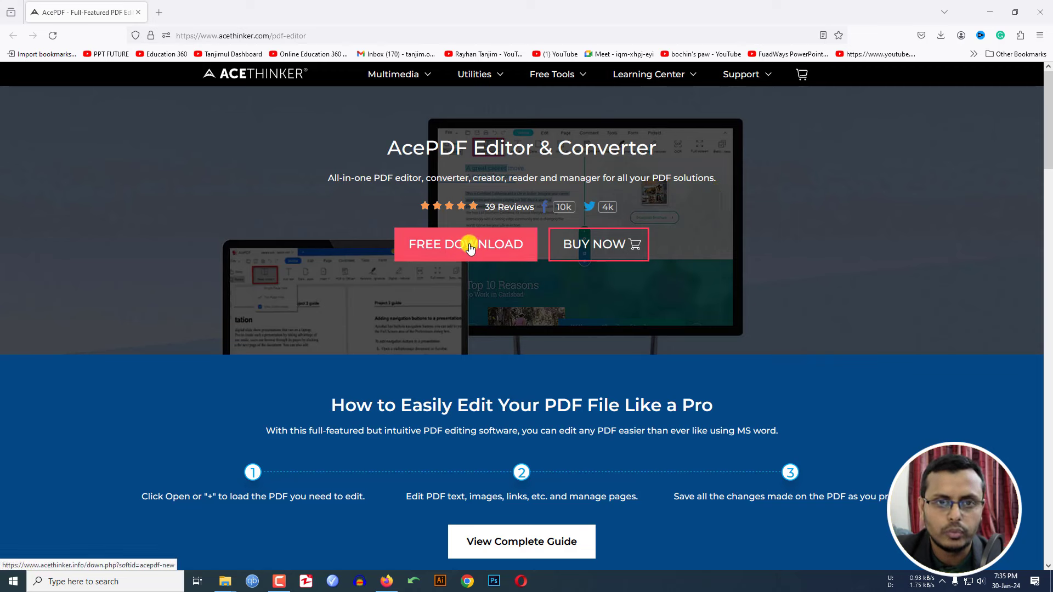
Download the AcePDF installer, cancel the duplicate AcePDF-New(1).exe, and show AcePDF-New.exe in Downloads
{"action": "left_click", "coordinate": [469, 247]}
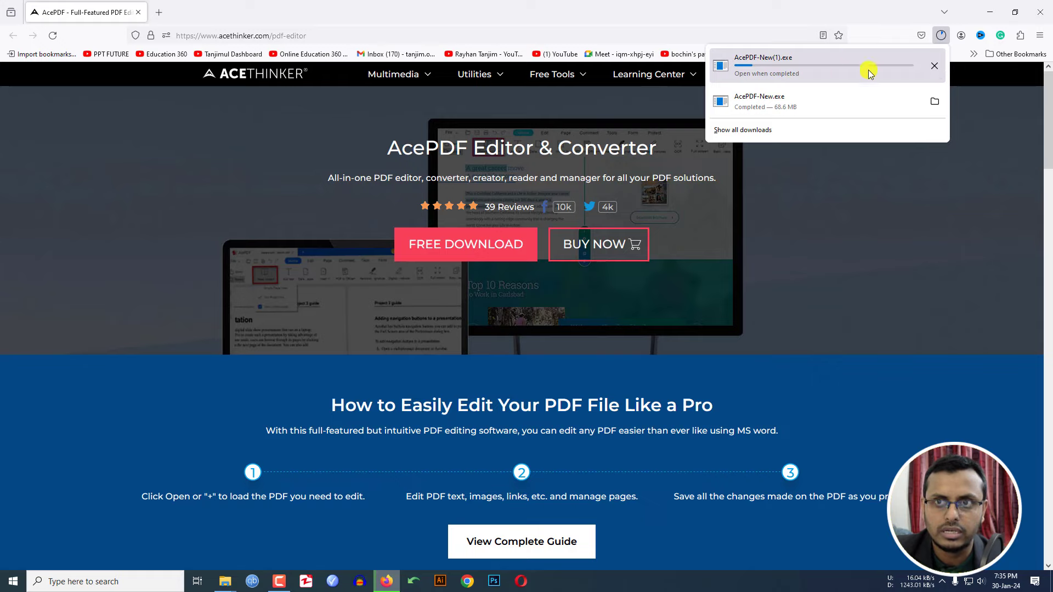
{"action": "left_click", "coordinate": [934, 66]}
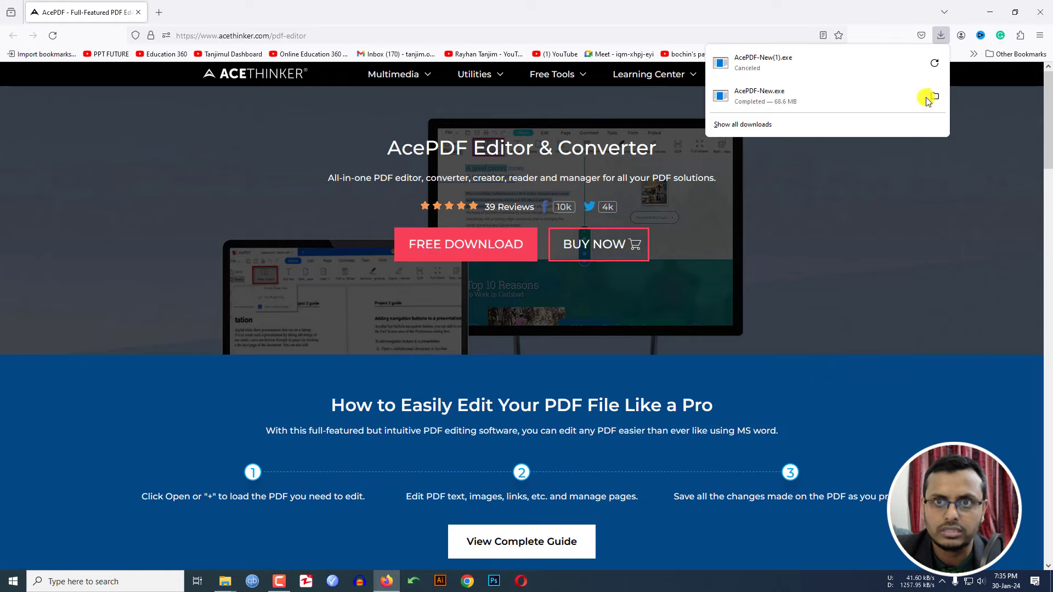
{"action": "left_click", "coordinate": [935, 97]}
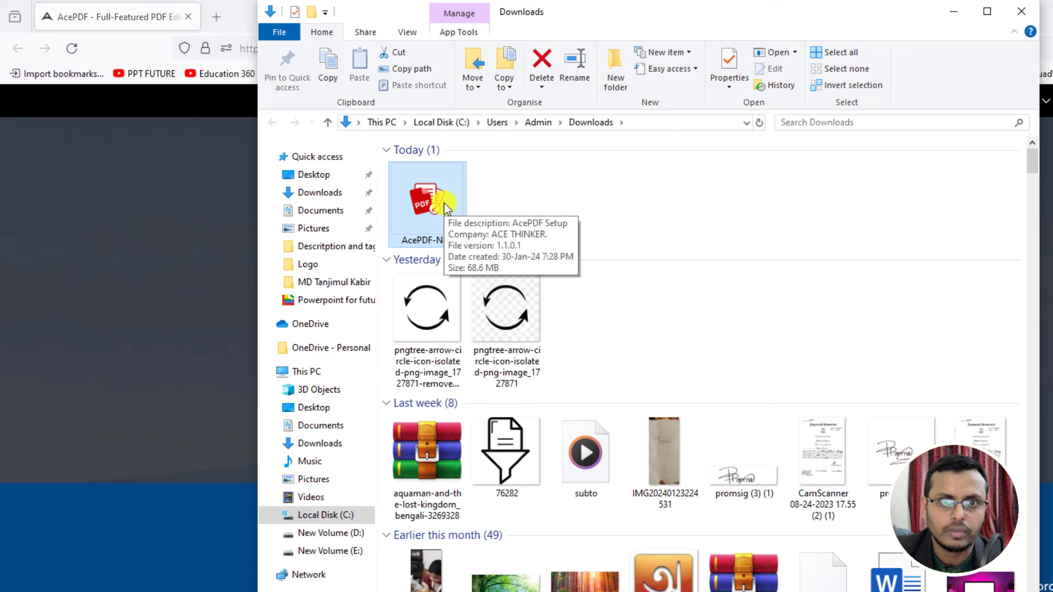
Run AcePDF-New, dismiss the Select Setup Language prompt, and close the Downloads folder window
{"action": "double_click", "coordinate": [444, 208]}
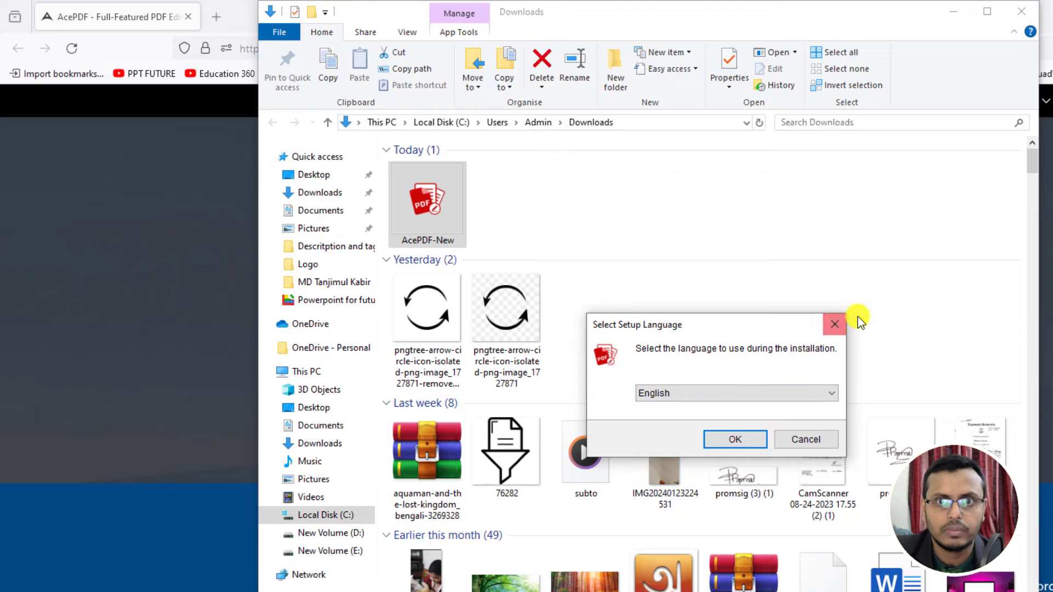
{"action": "left_click", "coordinate": [834, 324]}
{"action": "left_click", "coordinate": [954, 11]}
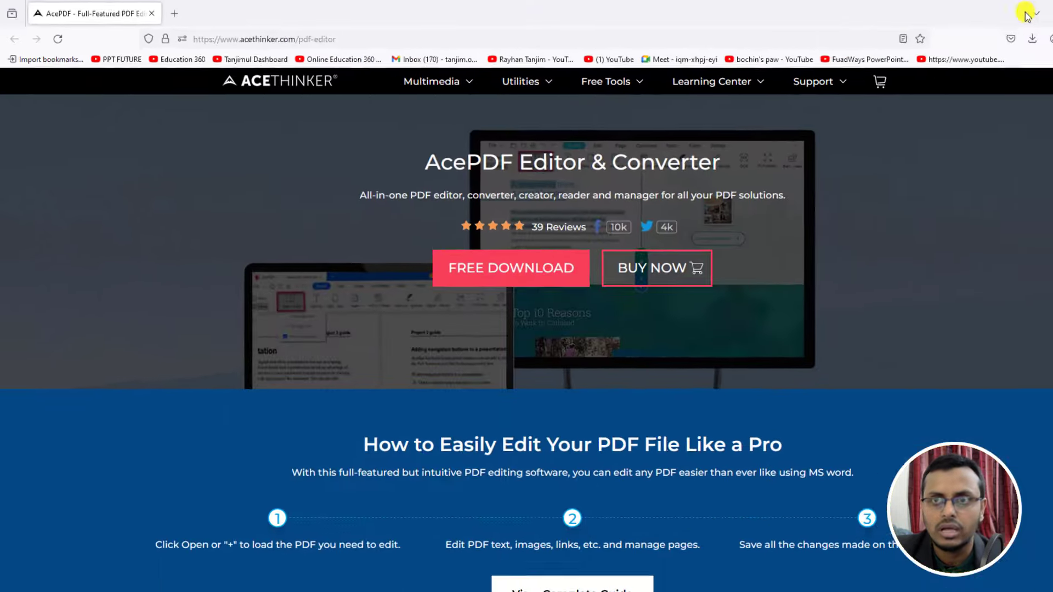
Launch AcePDF from its desktop shortcut after searching 'ace', and maximize its window
{"action": "left_click", "coordinate": [987, 12]}
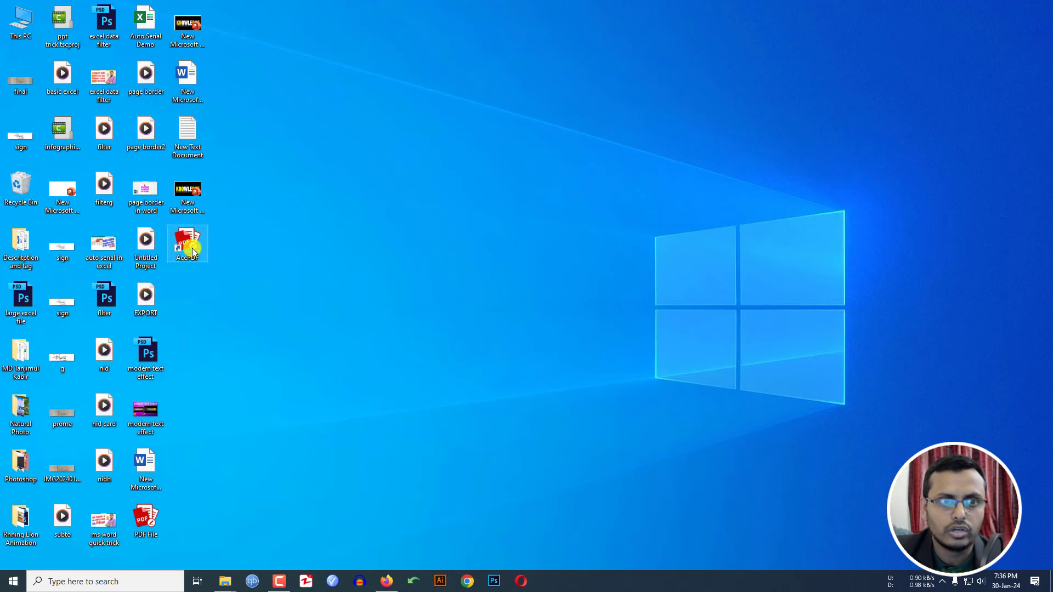
{"action": "left_click", "coordinate": [109, 580]}
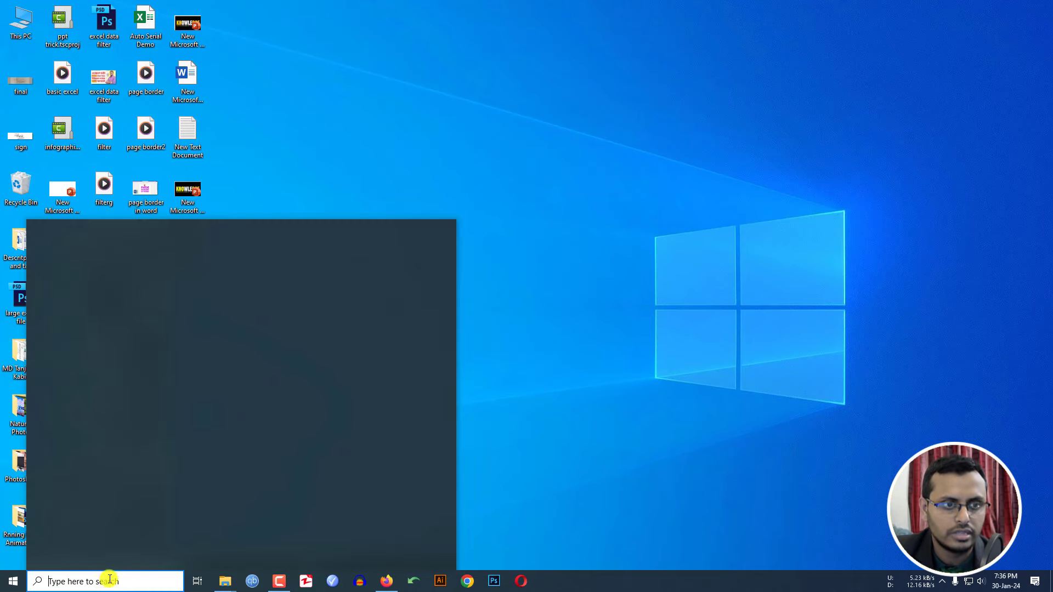
{"action": "type", "text": "a"}
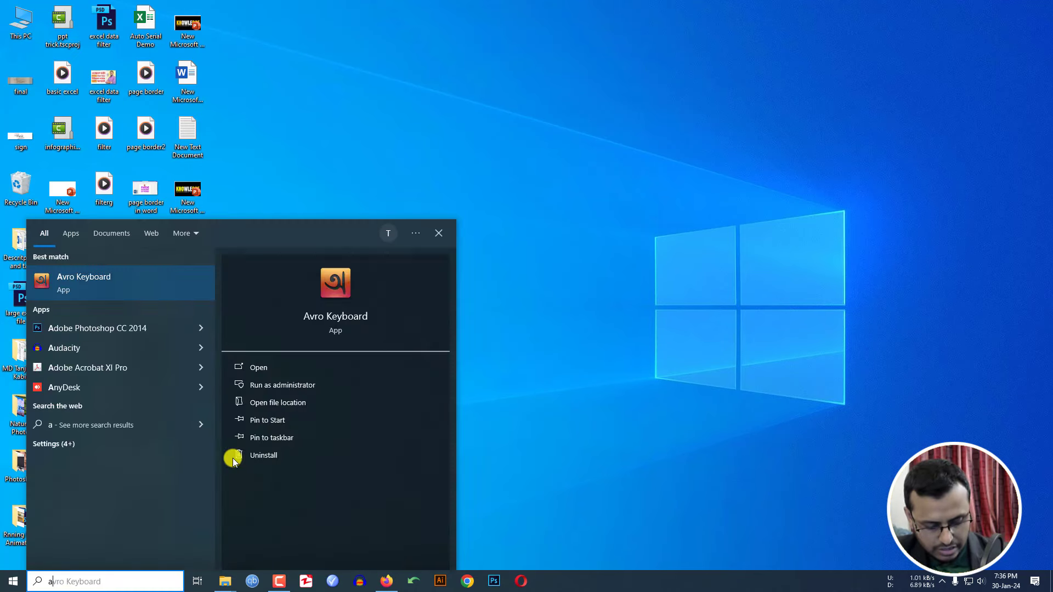
{"action": "type", "text": "c"}
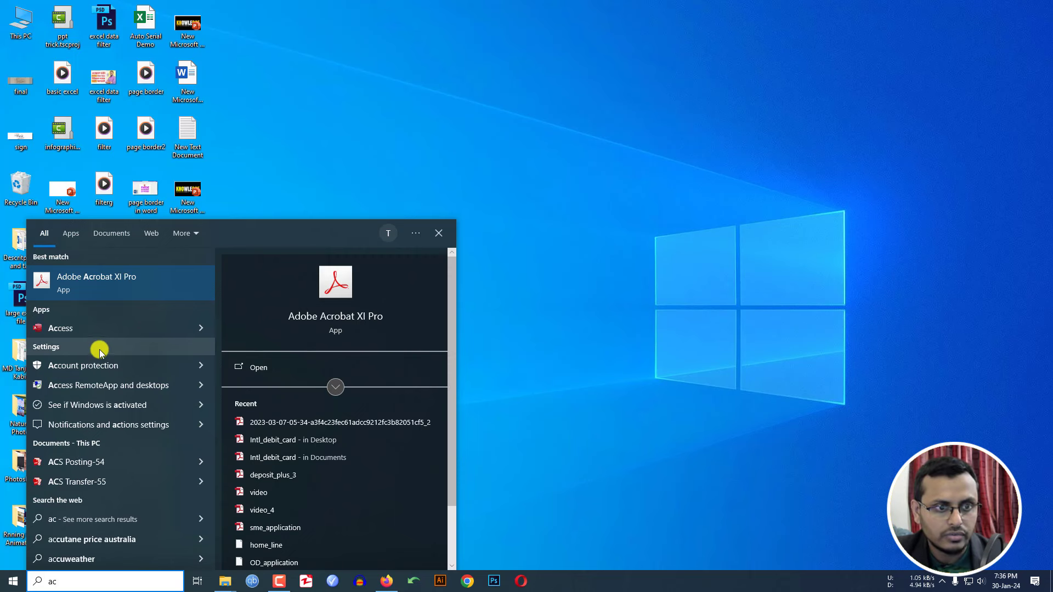
{"action": "type", "text": "e"}
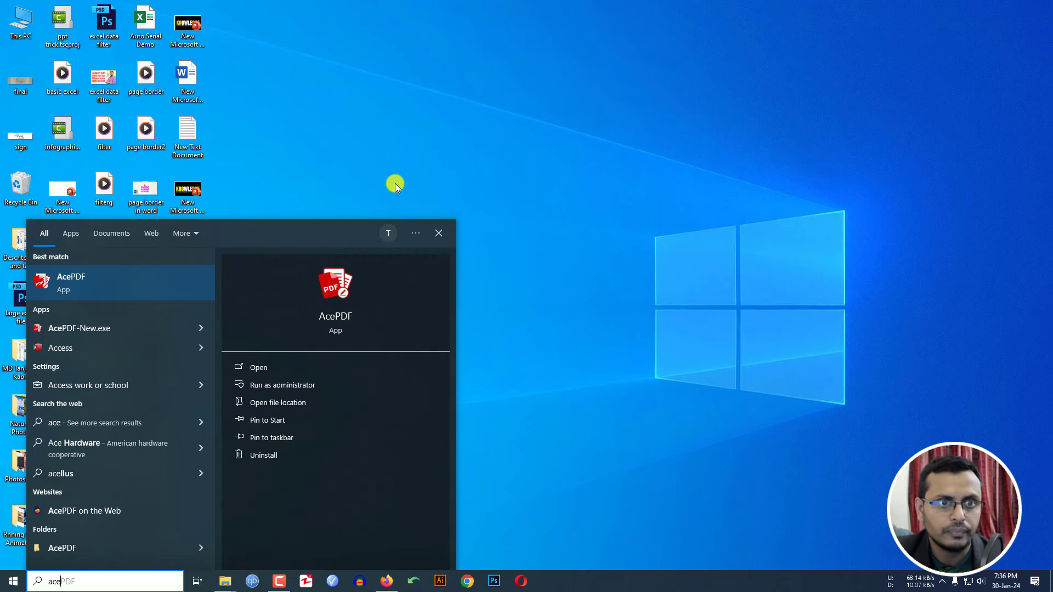
{"action": "left_click", "coordinate": [394, 183]}
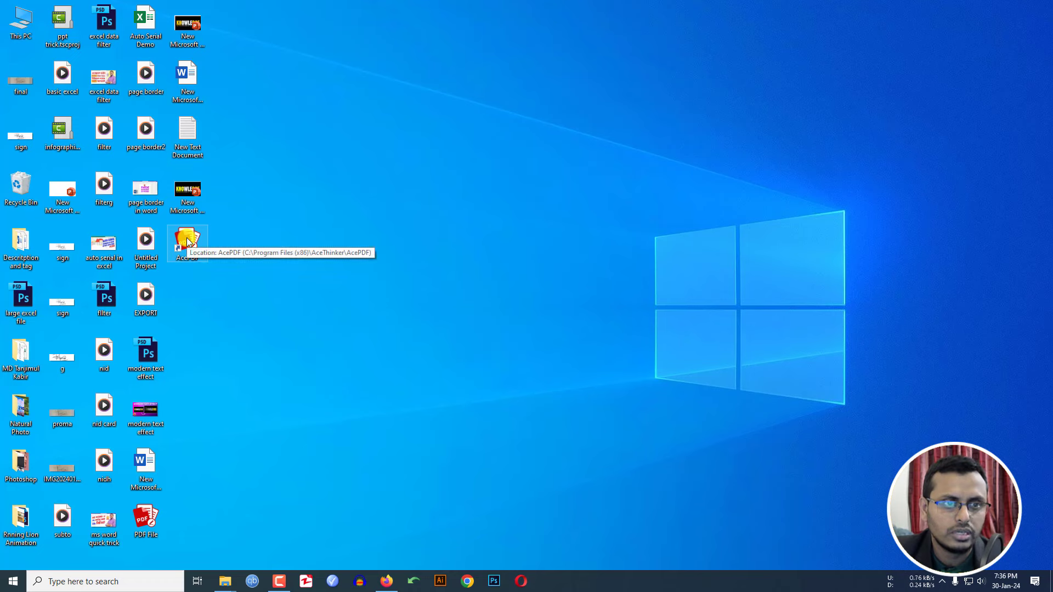
{"action": "double_click", "coordinate": [187, 242]}
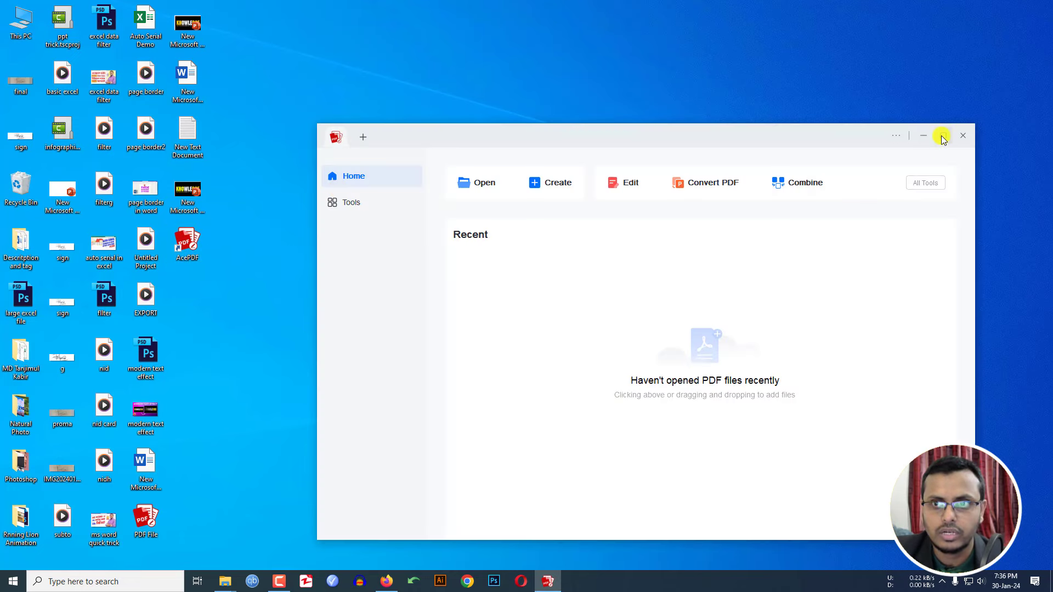
{"action": "left_click", "coordinate": [938, 135]}
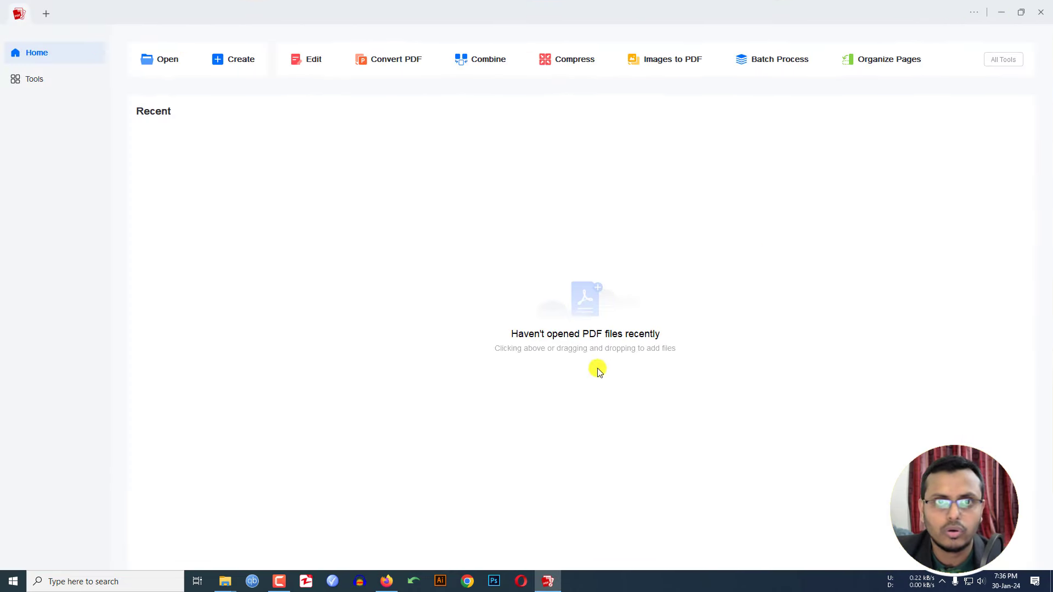
Browse AcePDF's Tools catalogue, then minimize the program to the desktop
{"action": "left_click", "coordinate": [19, 82]}
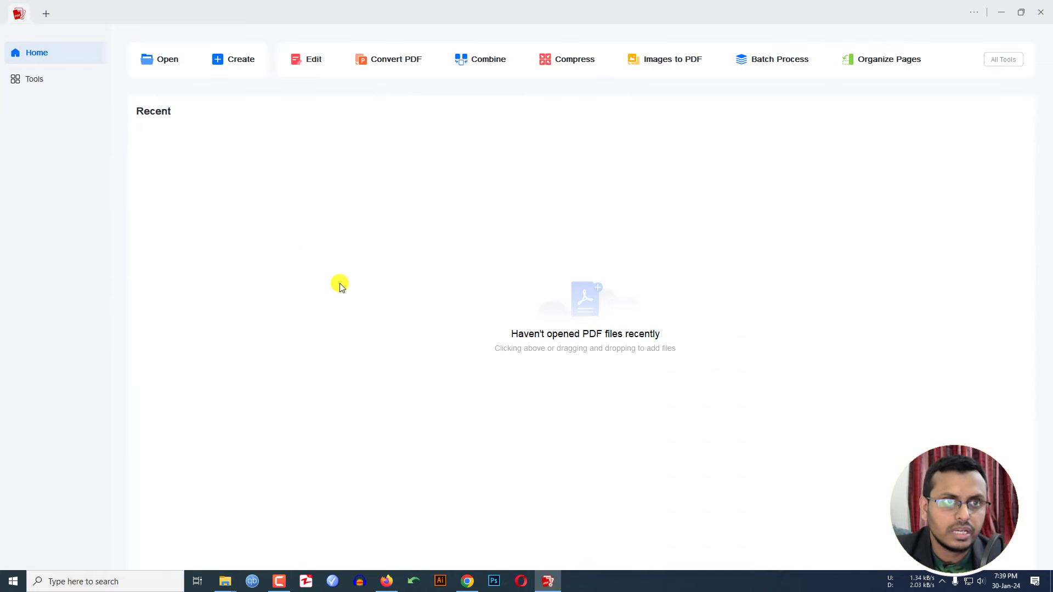
{"action": "left_click", "coordinate": [1002, 12]}
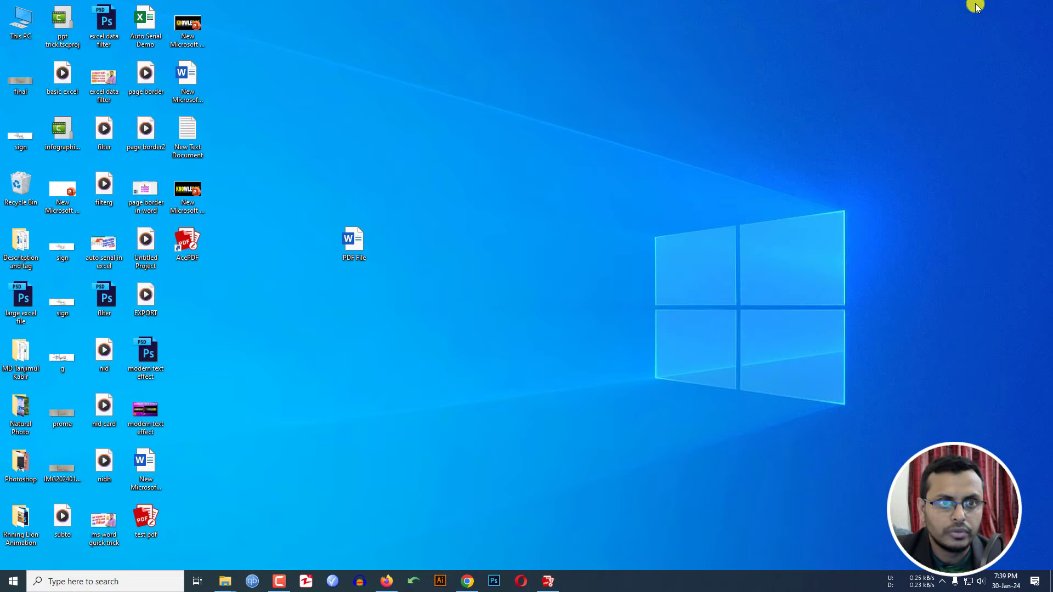
Preview the 2-page test pdf in Google Chrome, selecting some first-paragraph text, then minimize Chrome
{"action": "right_click", "coordinate": [149, 524]}
{"action": "mouse_move", "coordinate": [182, 335]}
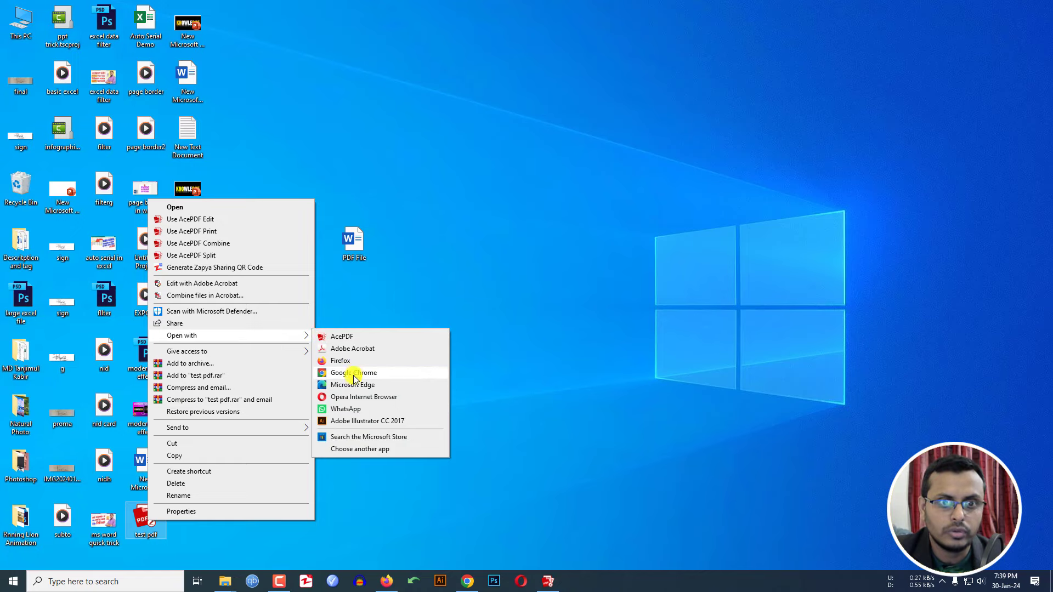
{"action": "left_click", "coordinate": [355, 372]}
{"action": "scroll", "coordinate": [501, 269], "scroll_direction": "down", "scroll_amount": 6}
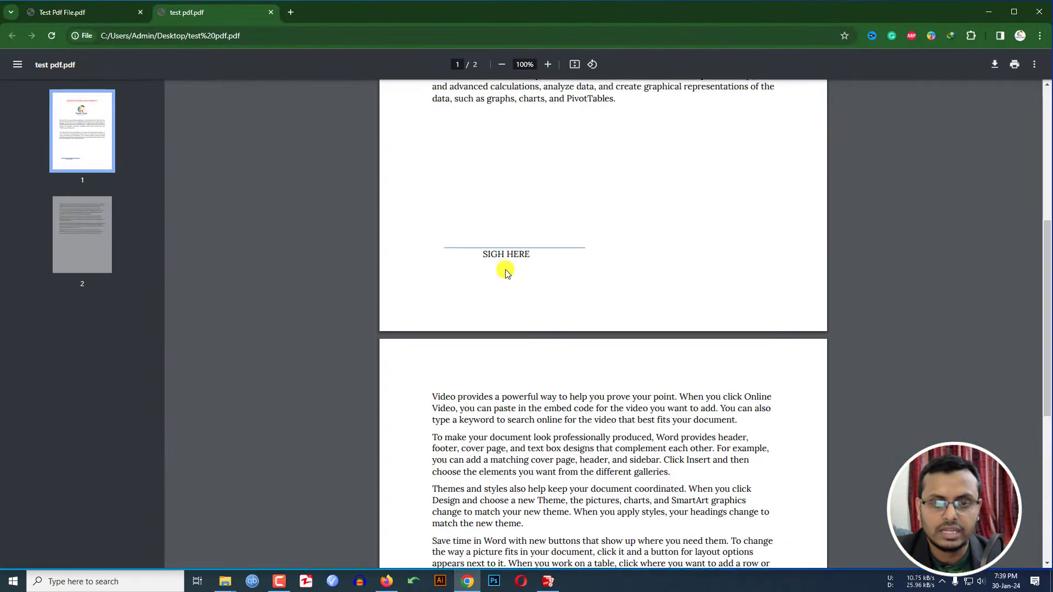
{"action": "scroll", "coordinate": [510, 274], "scroll_direction": "down", "scroll_amount": 7}
{"action": "scroll", "coordinate": [514, 274], "scroll_direction": "up", "scroll_amount": 5}
{"action": "scroll", "coordinate": [535, 276], "scroll_direction": "up", "scroll_amount": 8}
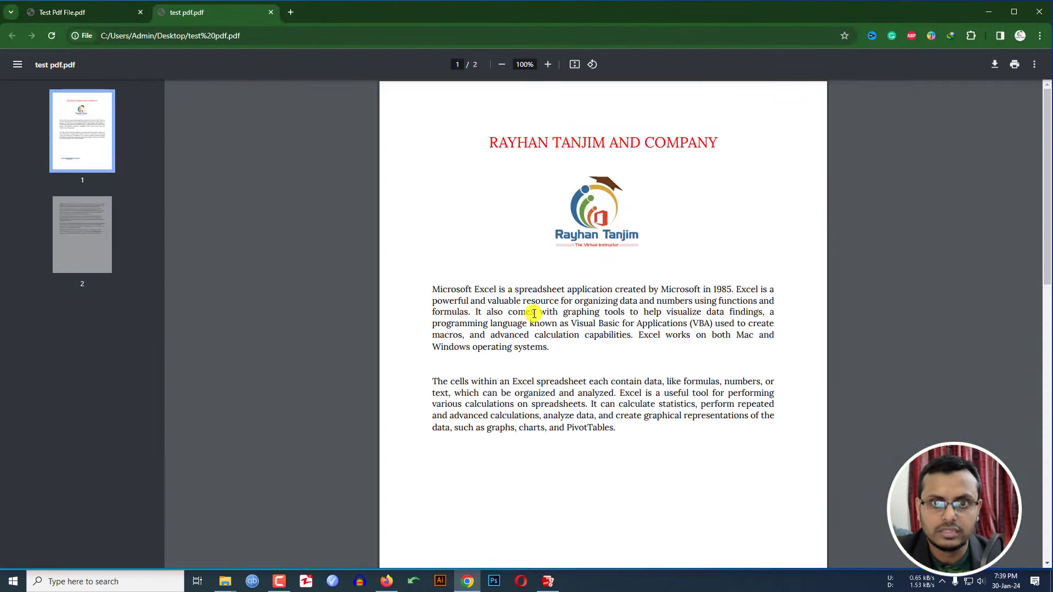
{"action": "left_click_drag", "start_coordinate": [529, 312], "coordinate": [746, 316]}
{"action": "left_click_drag", "start_coordinate": [565, 323], "coordinate": [716, 335]}
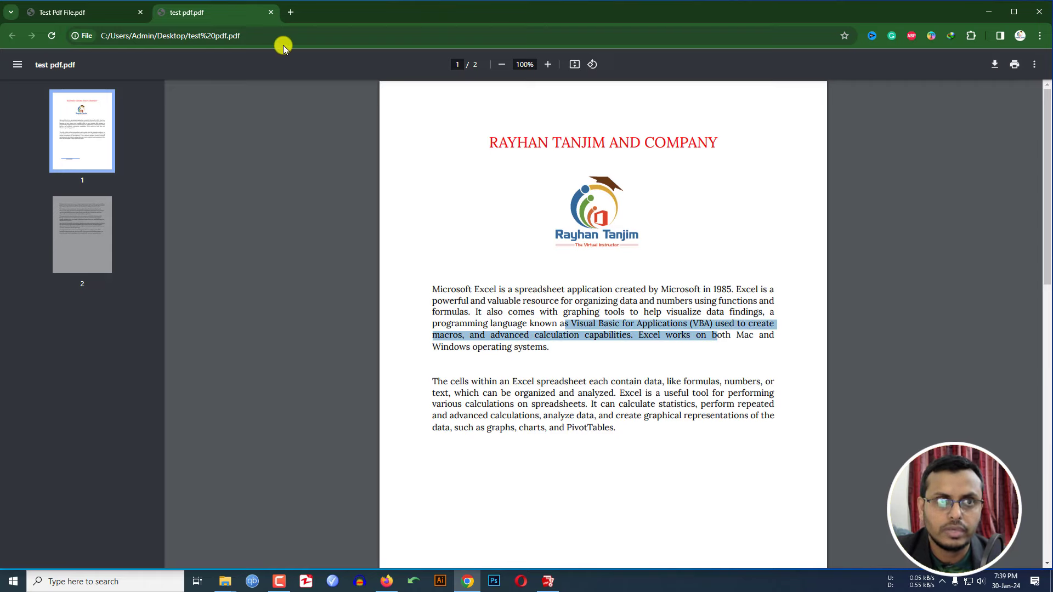
{"action": "left_click", "coordinate": [989, 11]}
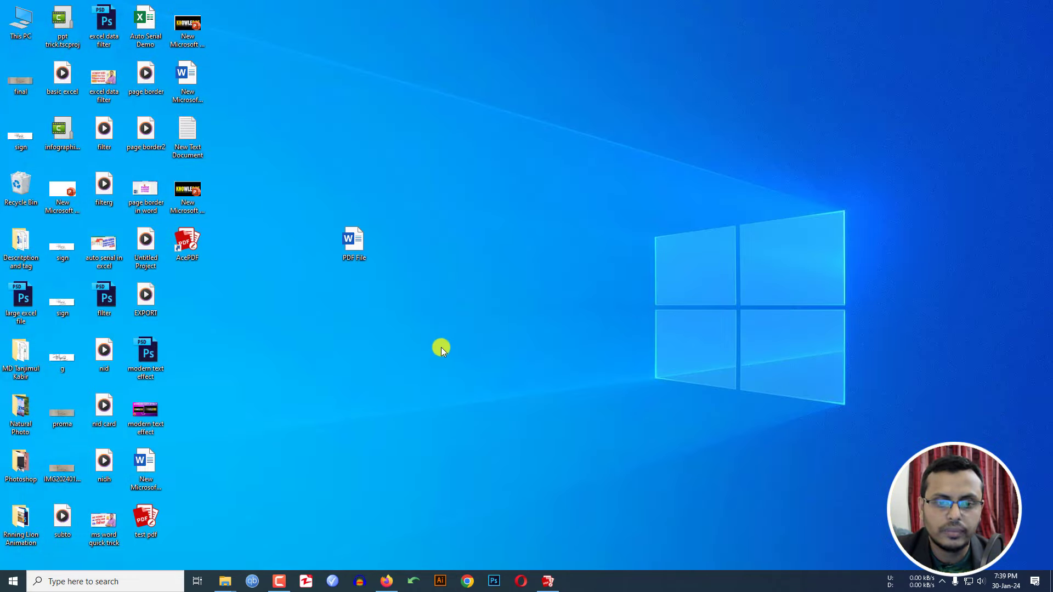
Restore AcePDF, open test pdf from the Desktop, and return to page 1's top
{"action": "left_click", "coordinate": [546, 582]}
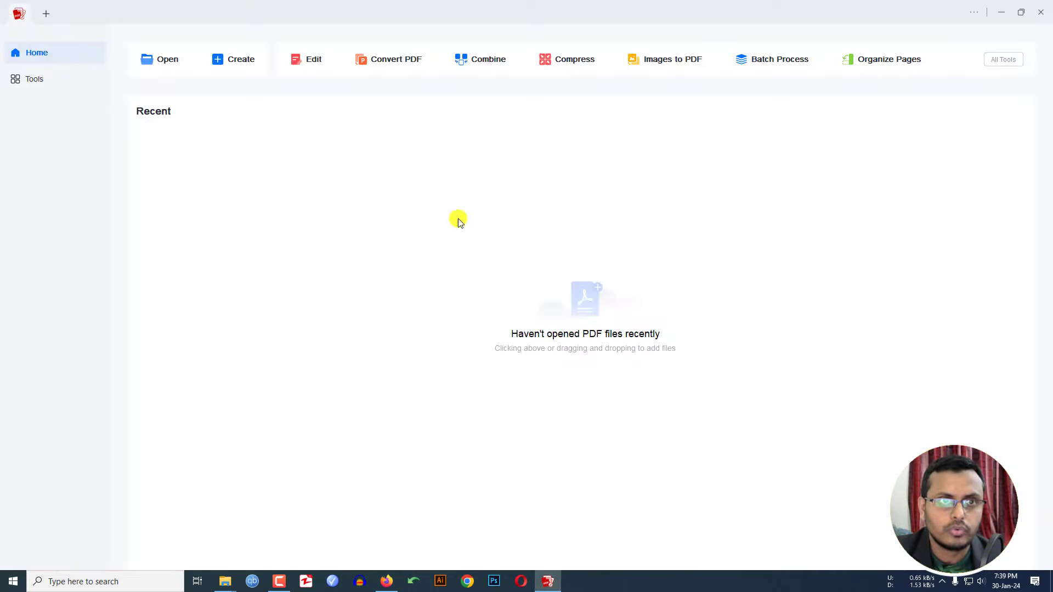
{"action": "left_click", "coordinate": [174, 60]}
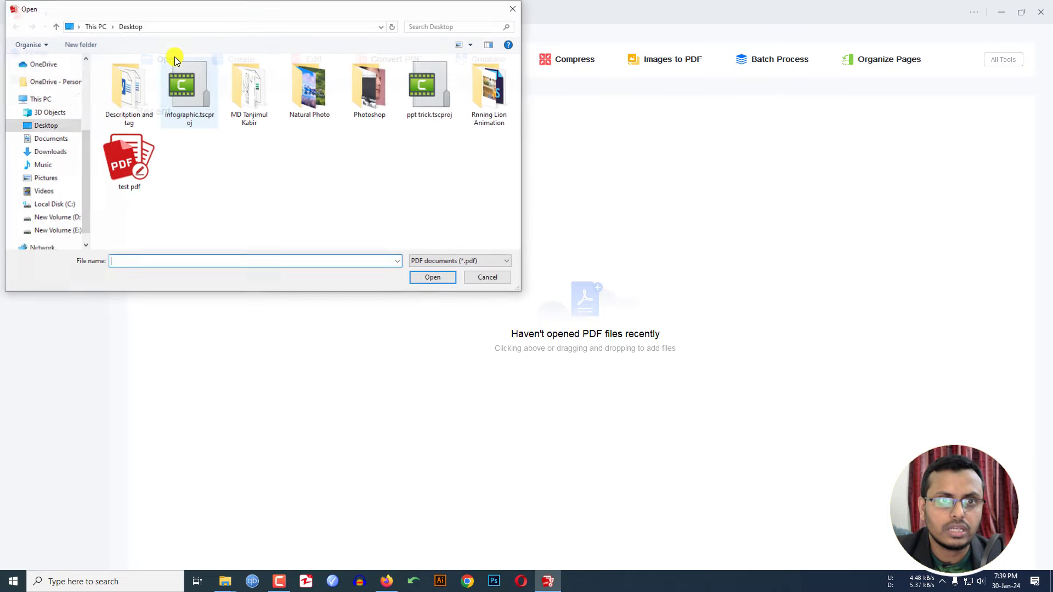
{"action": "left_click", "coordinate": [123, 153]}
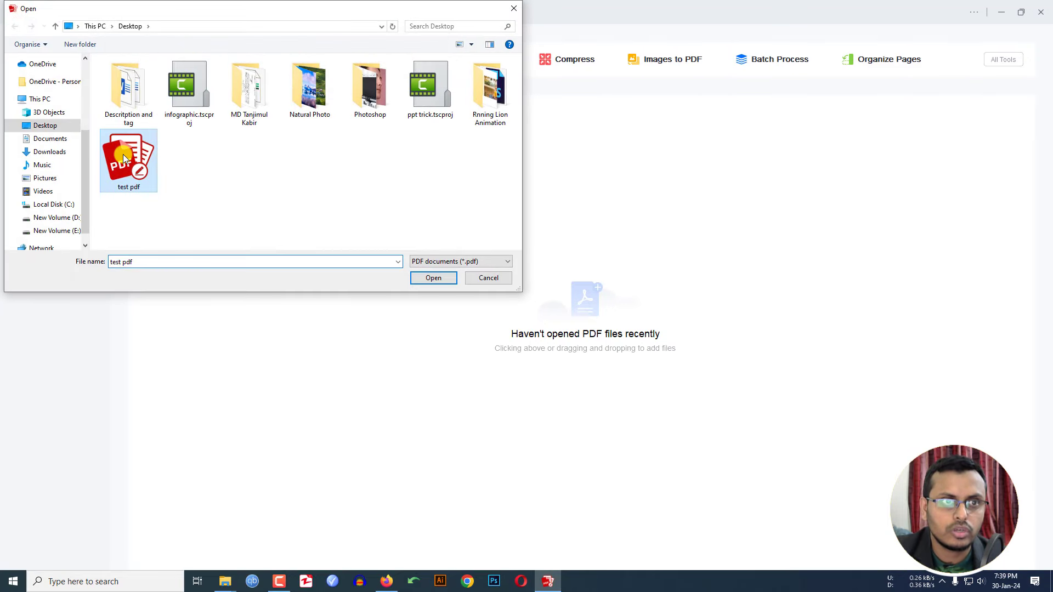
{"action": "left_click", "coordinate": [435, 279]}
{"action": "scroll", "coordinate": [435, 277], "scroll_direction": "down", "scroll_amount": 4}
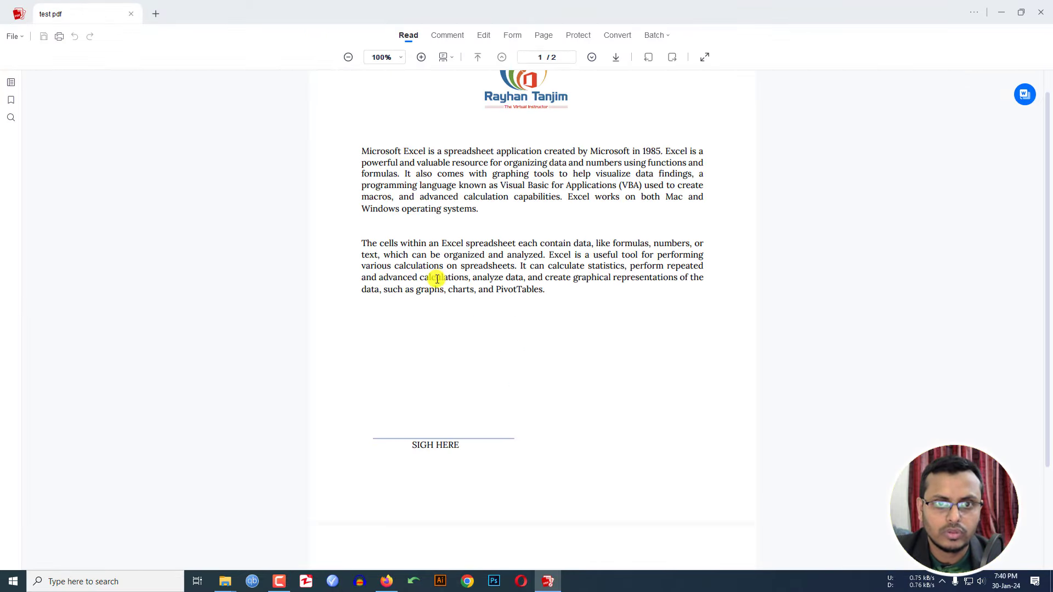
{"action": "scroll", "coordinate": [501, 288], "scroll_direction": "down", "scroll_amount": 4}
{"action": "scroll", "coordinate": [458, 362], "scroll_direction": "up", "scroll_amount": 3}
{"action": "scroll", "coordinate": [458, 363], "scroll_direction": "up", "scroll_amount": 2}
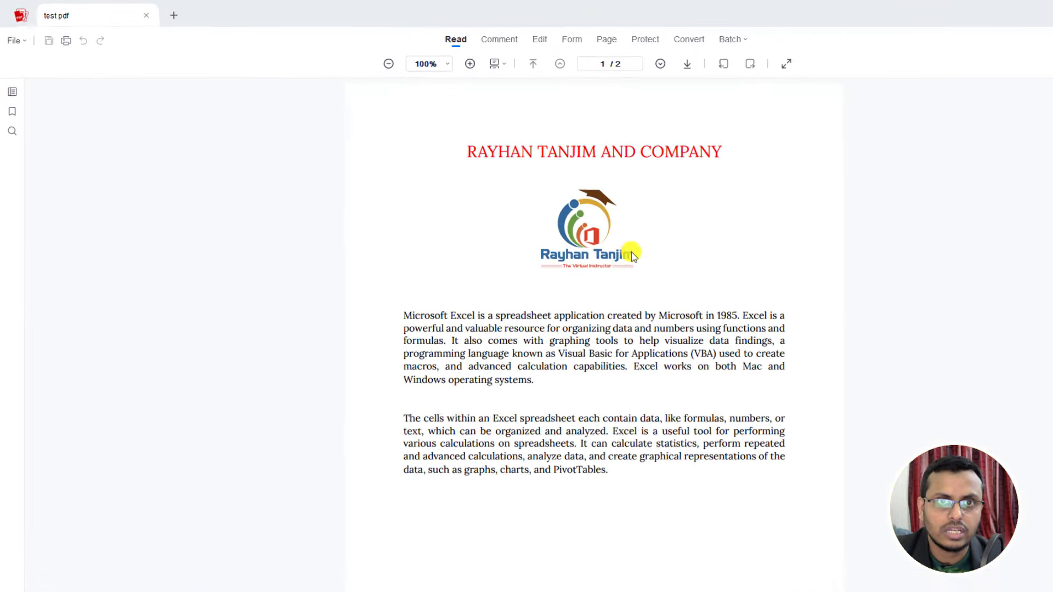
Browse the Comment, Edit, Form, Page, Protect and Convert toolsets, ending on Edit
{"action": "left_click", "coordinate": [543, 49]}
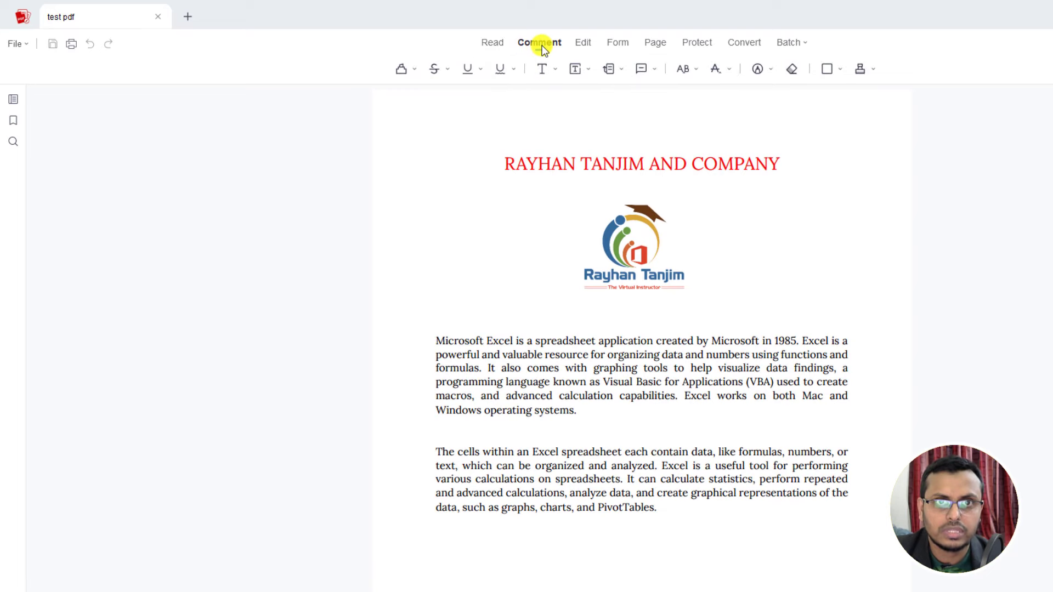
{"action": "left_click", "coordinate": [581, 49]}
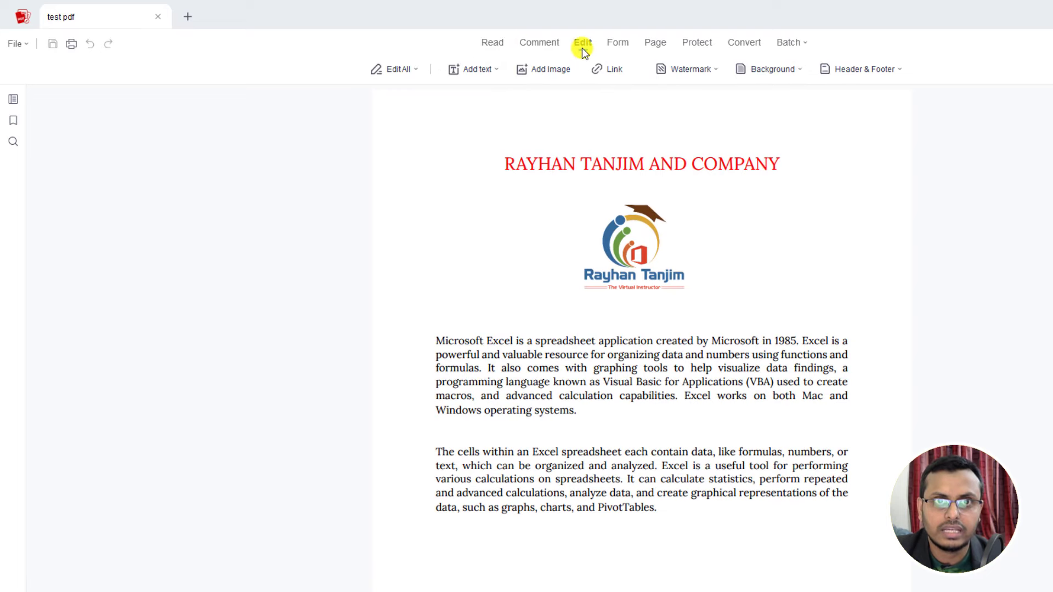
{"action": "left_click", "coordinate": [619, 44]}
{"action": "left_click", "coordinate": [656, 46]}
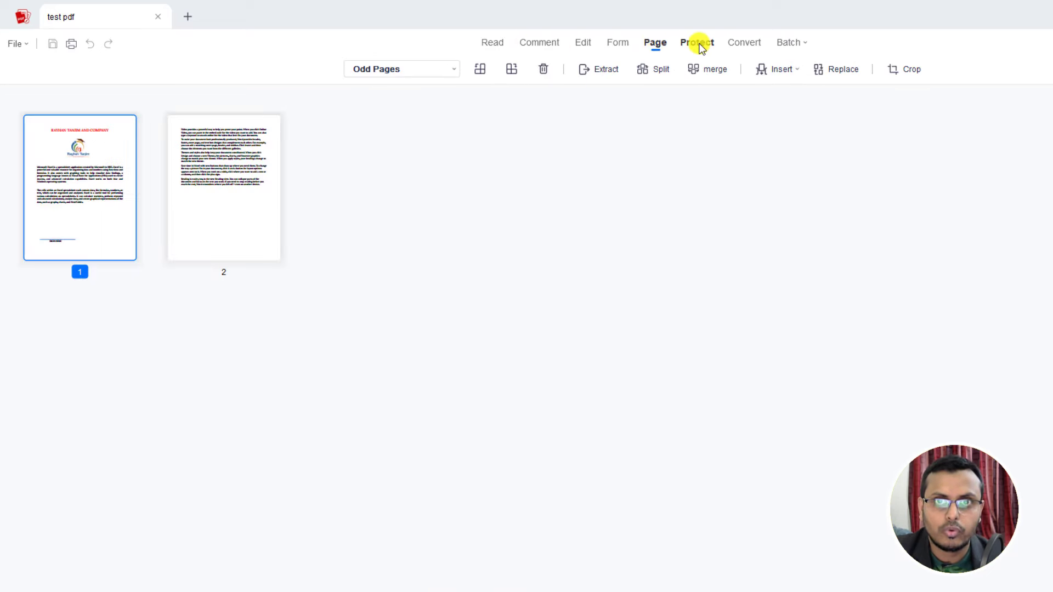
{"action": "left_click", "coordinate": [698, 45]}
{"action": "left_click", "coordinate": [753, 45]}
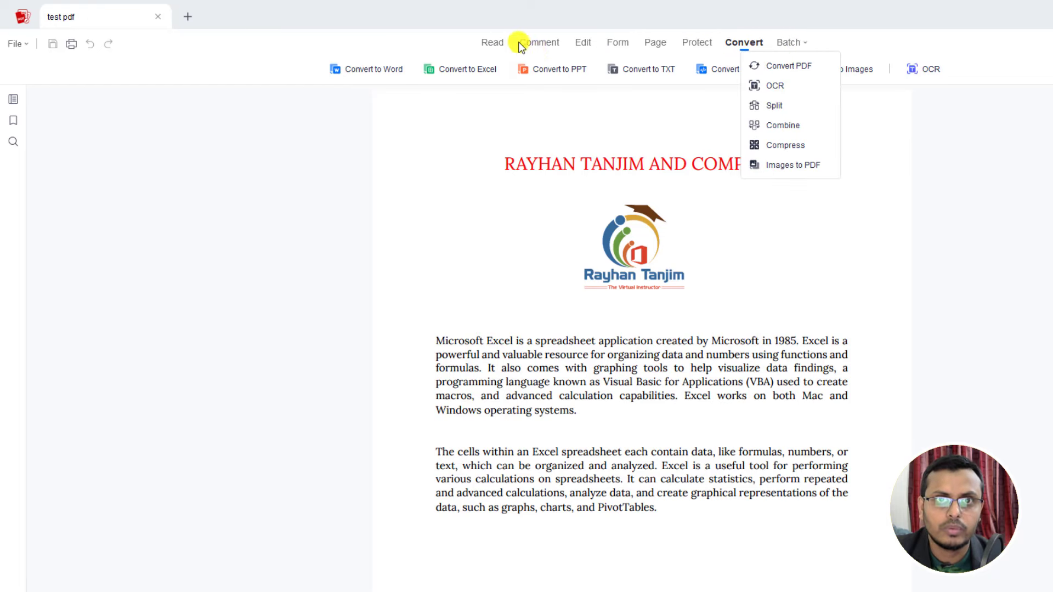
{"action": "left_click", "coordinate": [581, 41]}
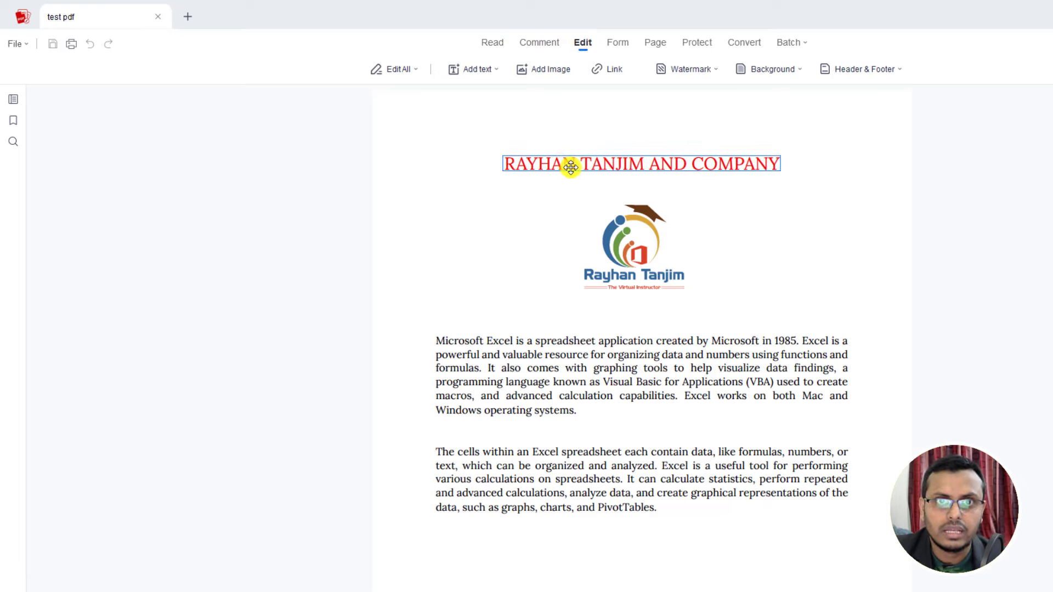
Try selecting the title in Read view, then enter Edit mode in the first paragraph
{"action": "left_click", "coordinate": [494, 41]}
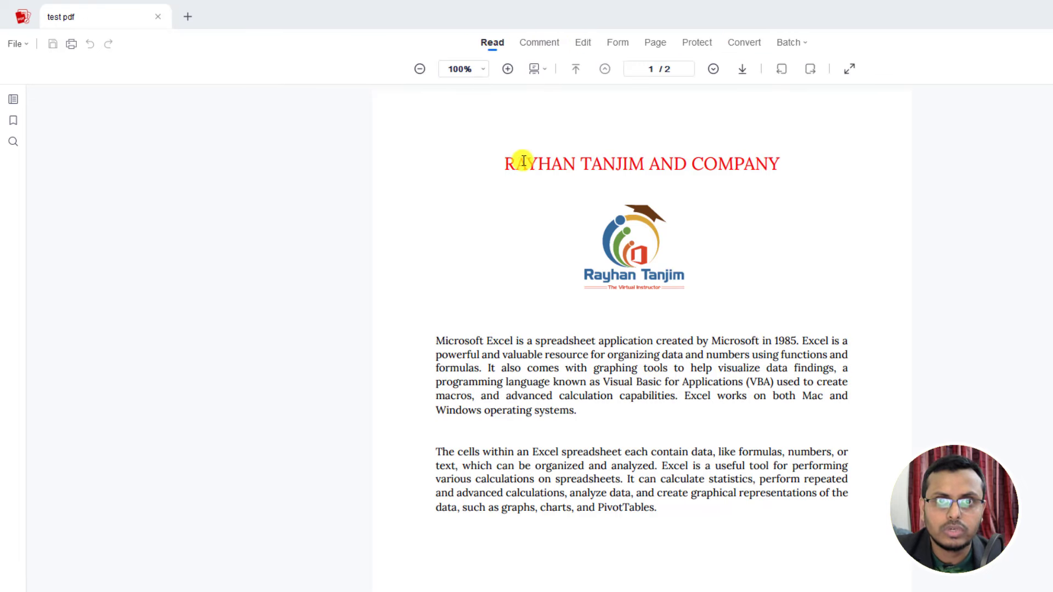
{"action": "left_click_drag", "start_coordinate": [538, 162], "coordinate": [644, 164]}
{"action": "left_click", "coordinate": [554, 188]}
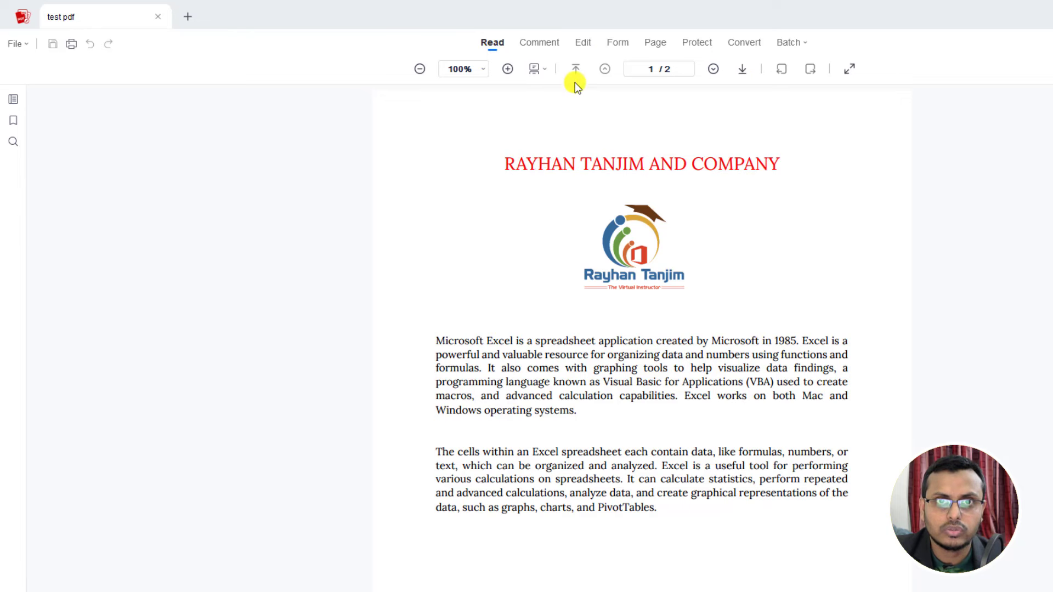
{"action": "left_click", "coordinate": [582, 44]}
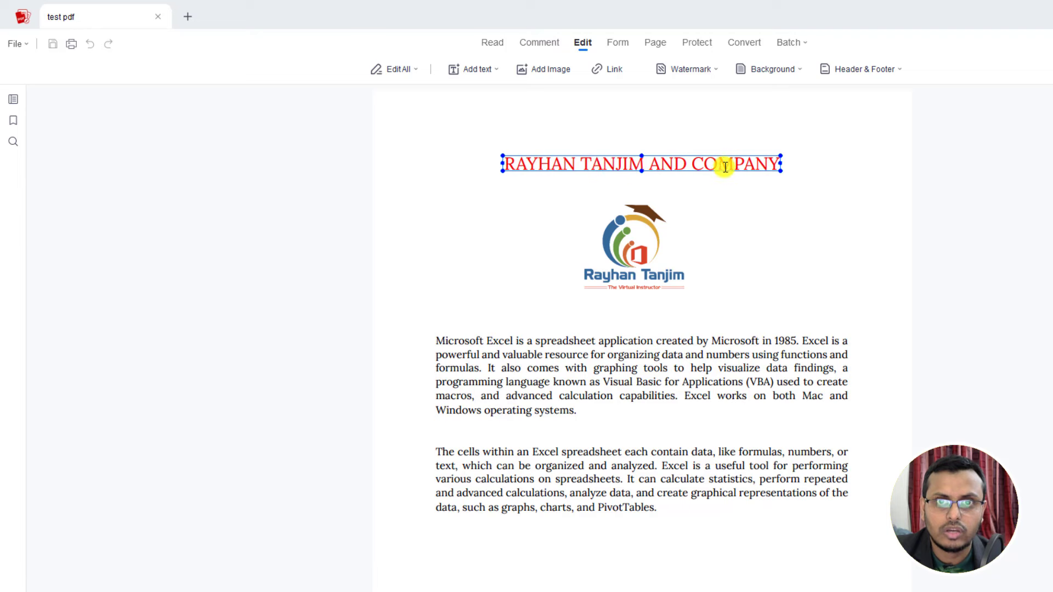
{"action": "left_click", "coordinate": [591, 367]}
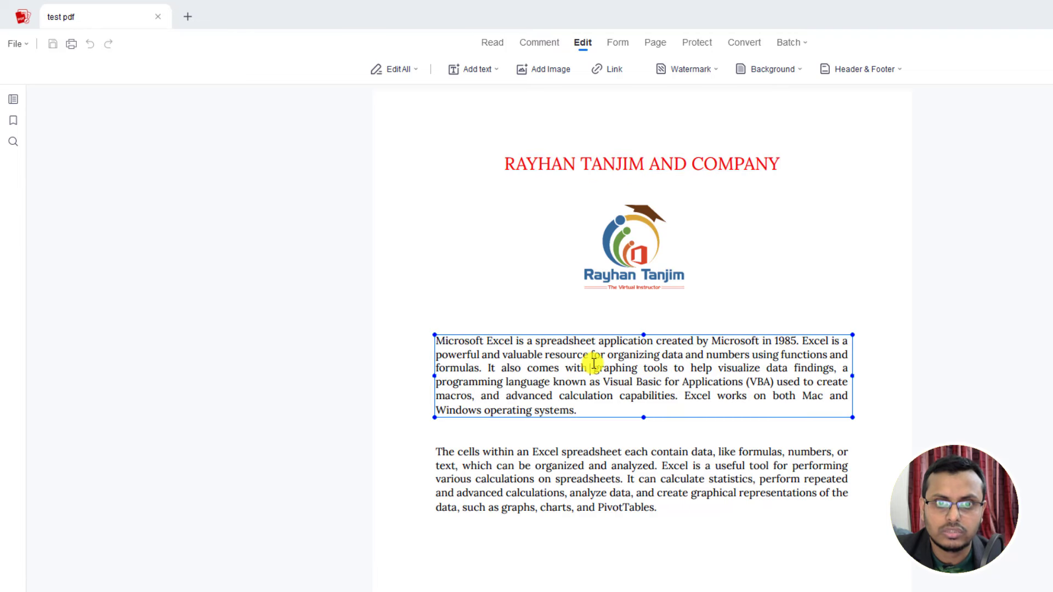
Type 'My name is tanjim' after 'systems.' at the end of the first paragraph and finish editing
{"action": "left_click", "coordinate": [598, 411]}
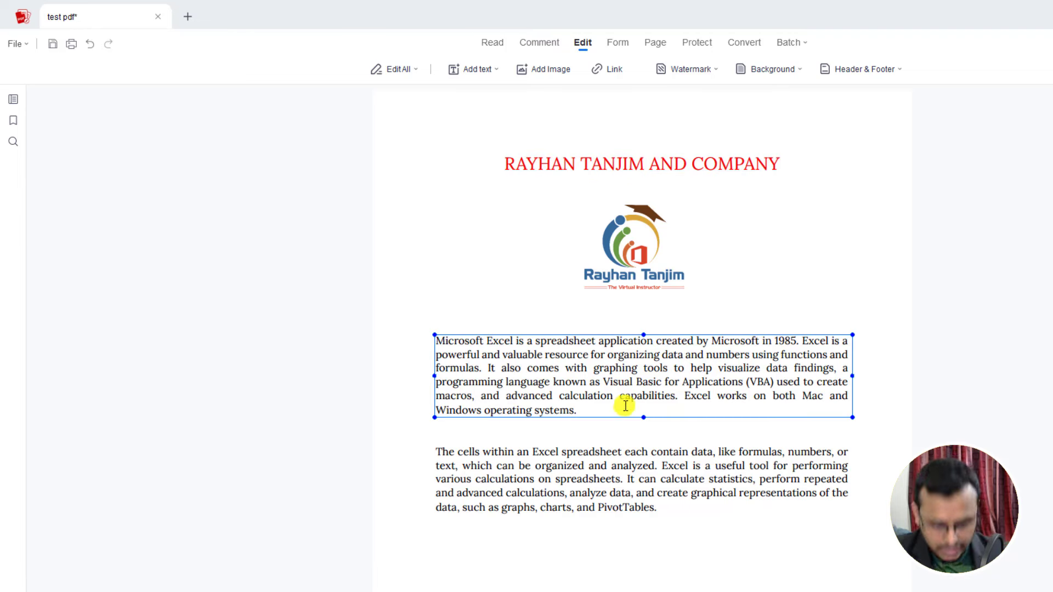
{"action": "type", "text": "My name is tanjim"}
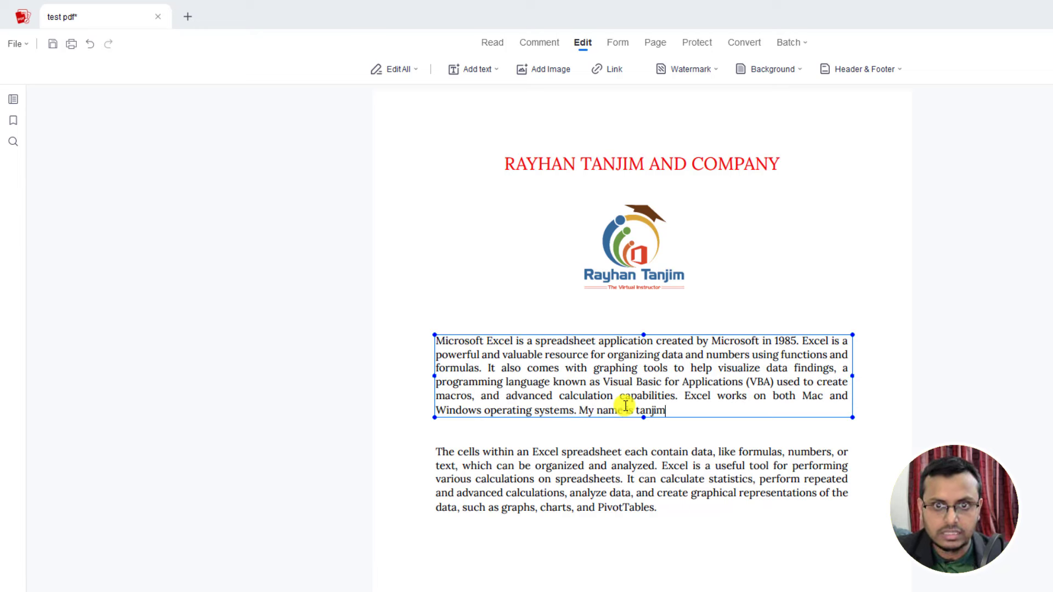
{"action": "left_click", "coordinate": [872, 412]}
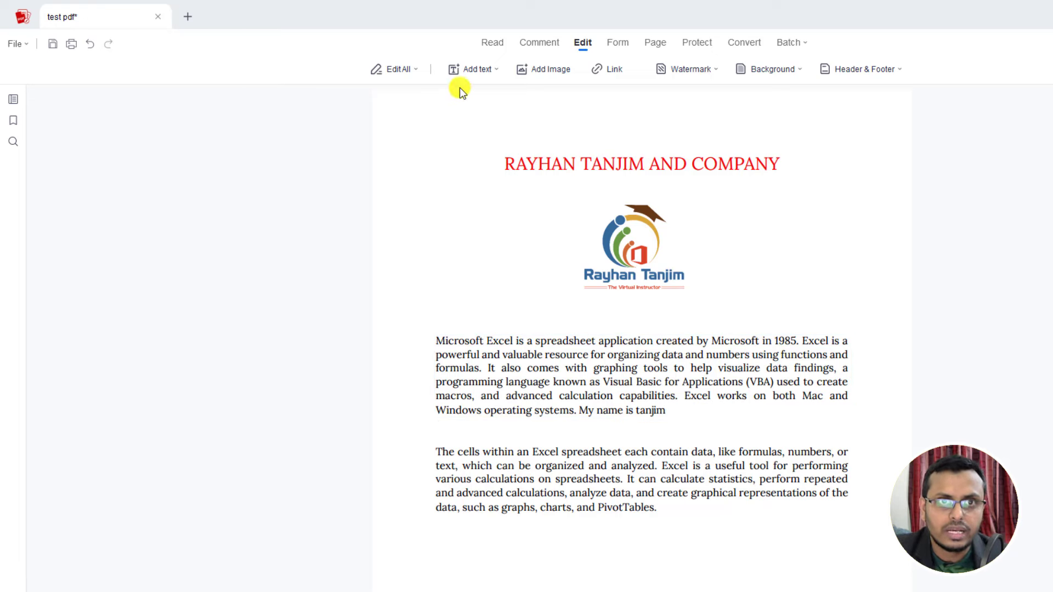
Restrict editing to images and nudge the company logo slightly
{"action": "left_click", "coordinate": [415, 68]}
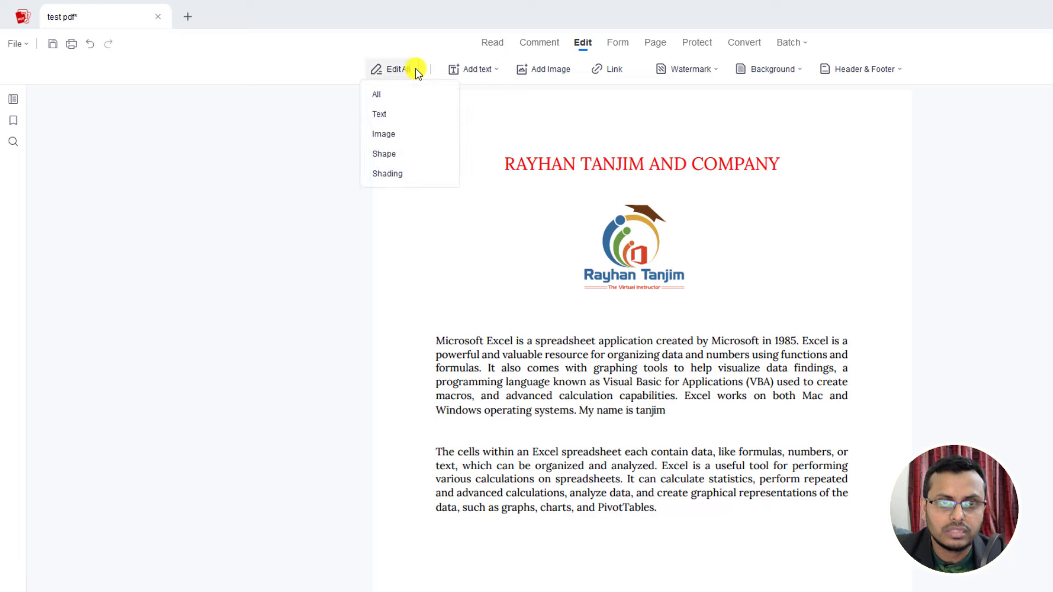
{"action": "left_click", "coordinate": [384, 134]}
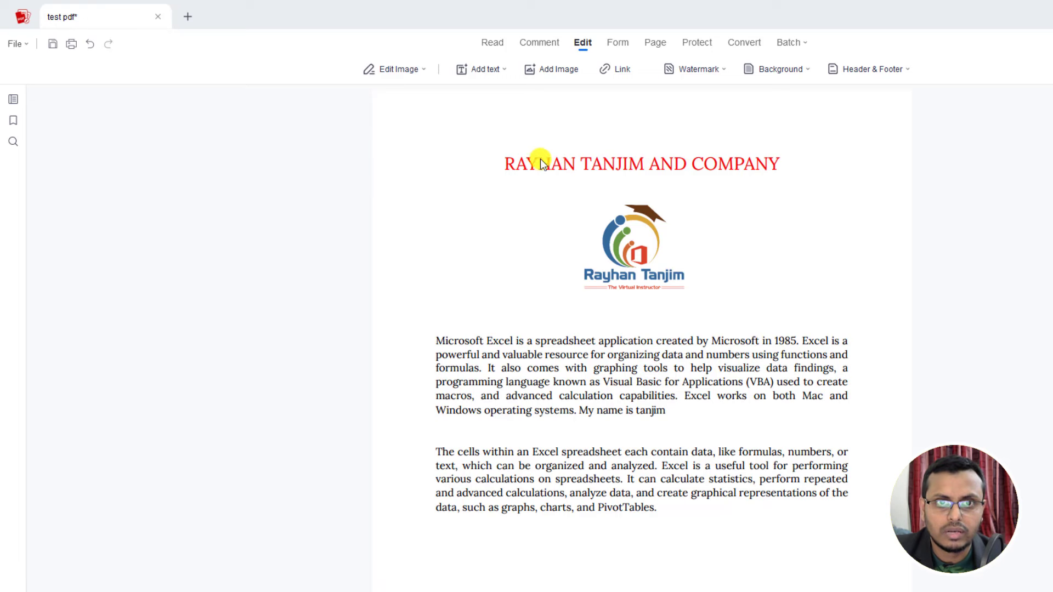
{"action": "mouse_move", "coordinate": [632, 252]}
{"action": "left_mouse_down"}
{"action": "mouse_move", "coordinate": [694, 256]}
{"action": "mouse_move", "coordinate": [638, 258]}
{"action": "left_mouse_up"}
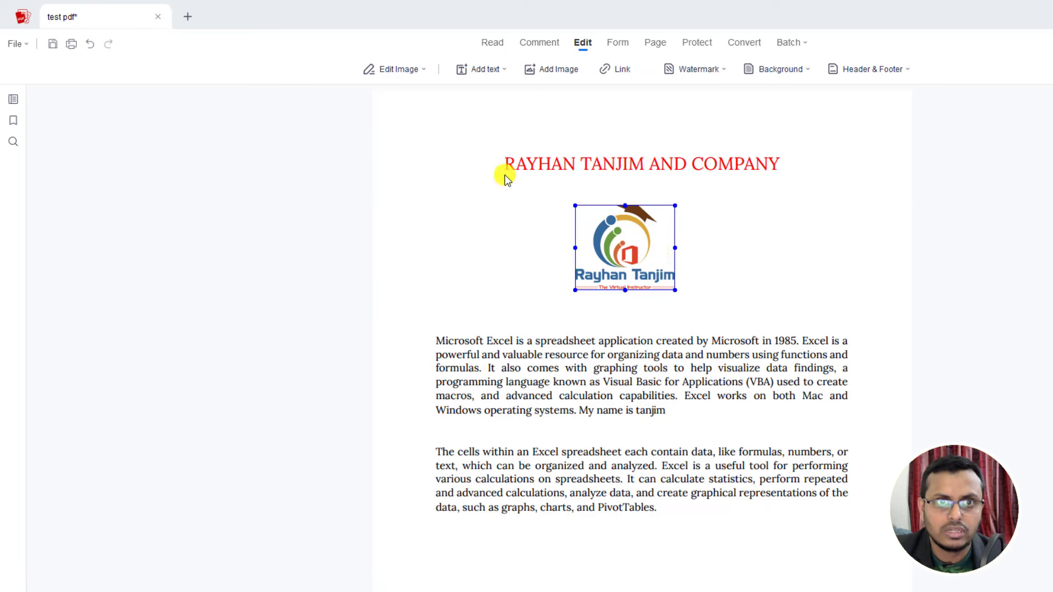
Add a 'vvvvvvv' text box left of the logo and discard an extra empty box
{"action": "left_click", "coordinate": [419, 70]}
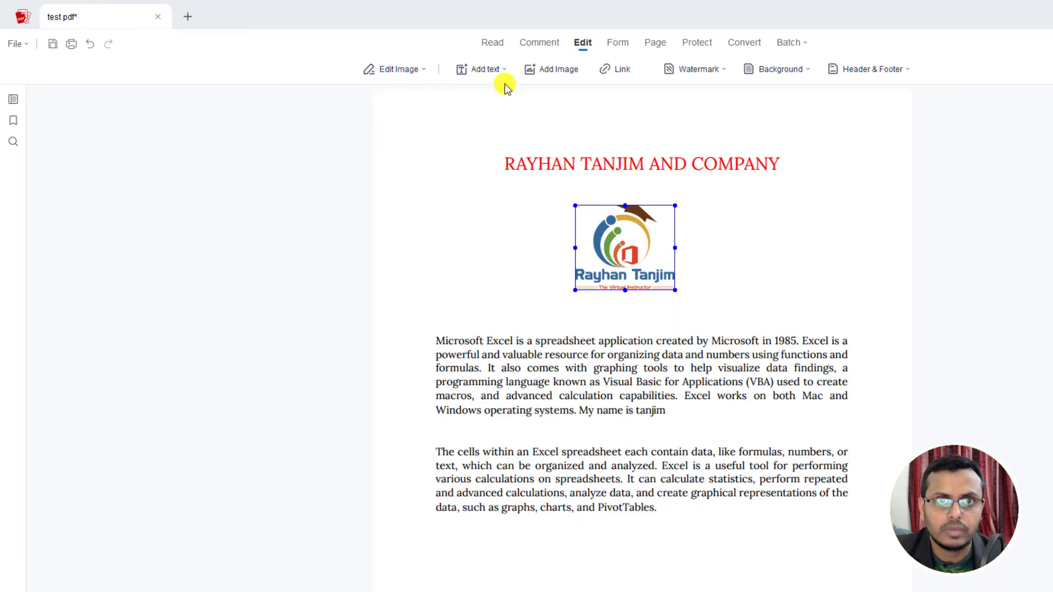
{"action": "left_click", "coordinate": [490, 74]}
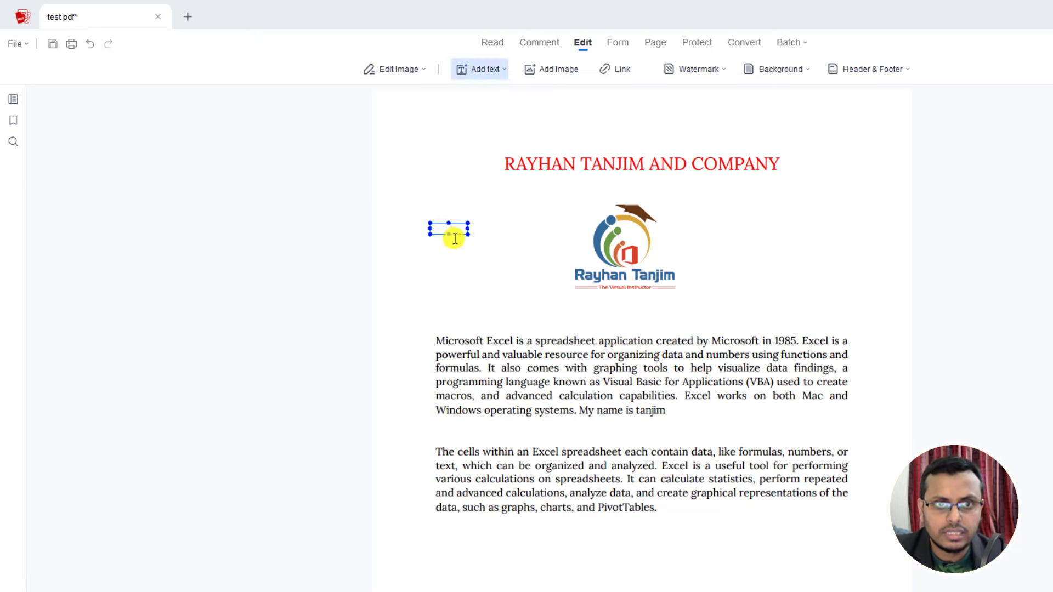
{"action": "type", "text": "vvvvvvv"}
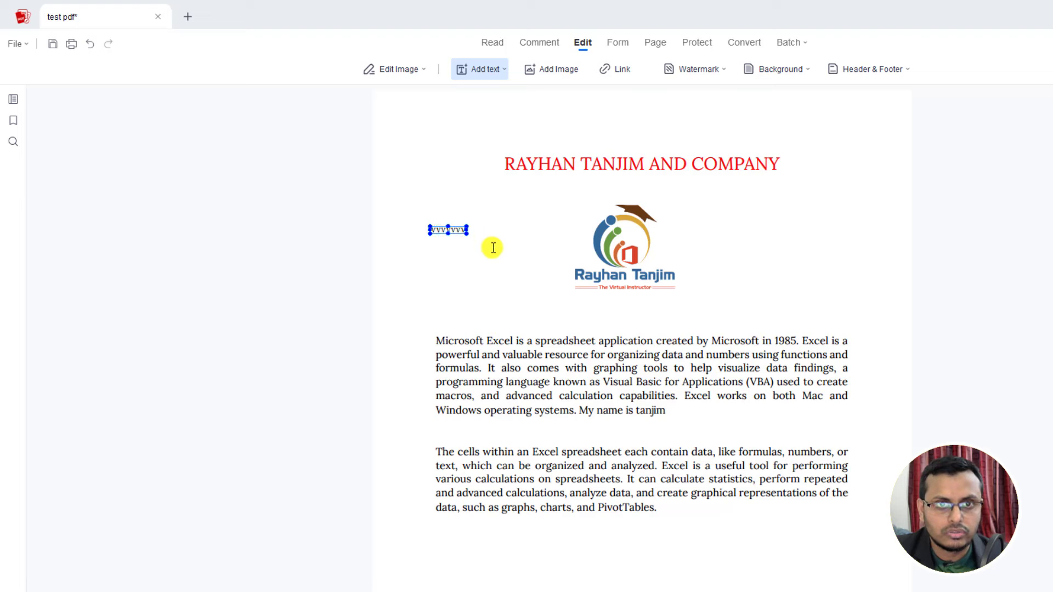
{"action": "left_click", "coordinate": [488, 252]}
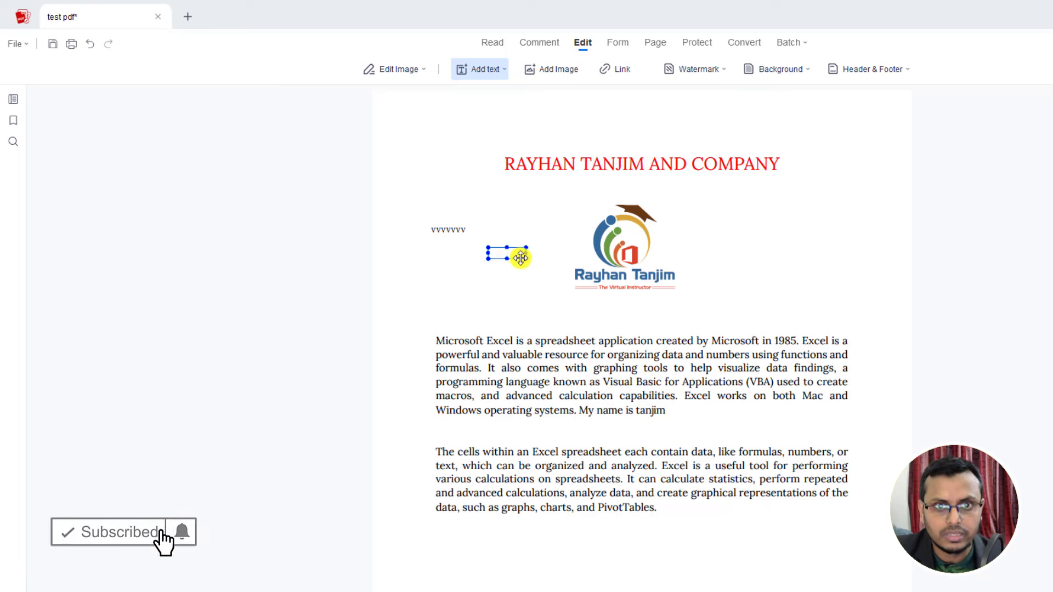
{"action": "left_click", "coordinate": [477, 70]}
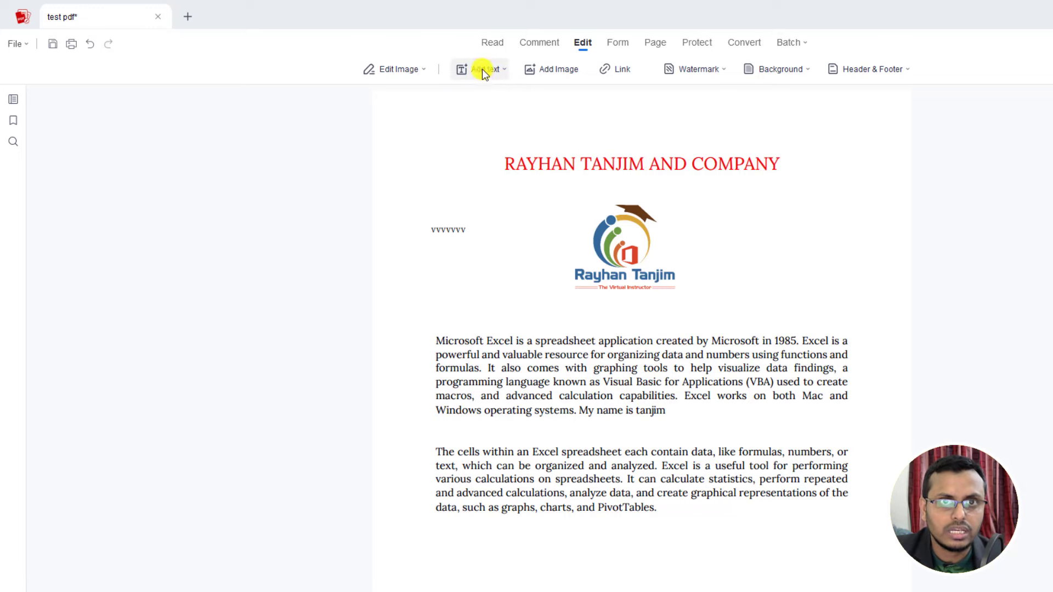
Insert the circular arrows image from Downloads and place it right of the logo over the paragraphs
{"action": "left_click", "coordinate": [552, 75]}
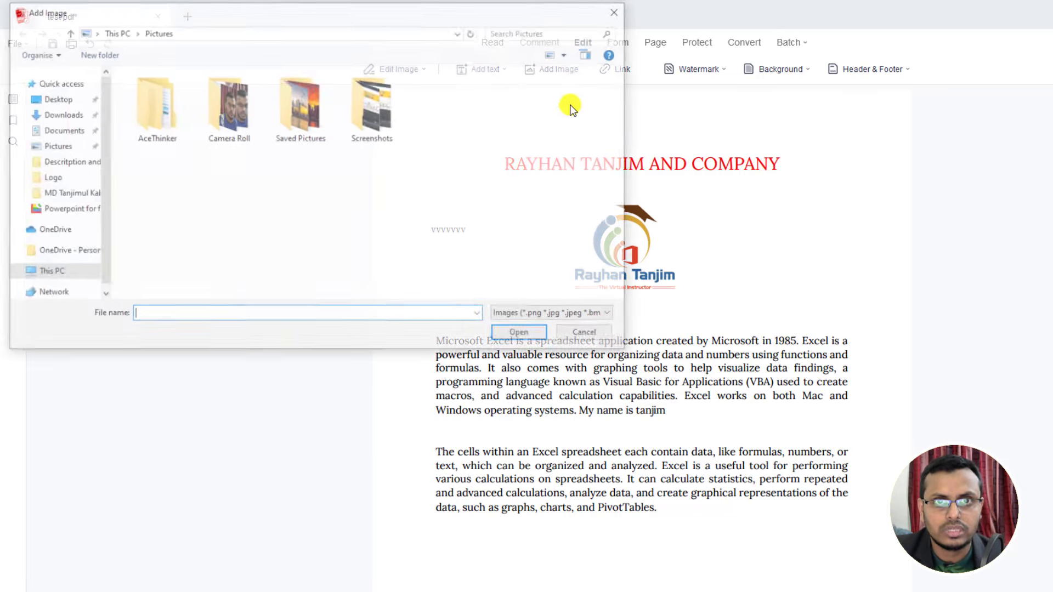
{"action": "left_click", "coordinate": [61, 183]}
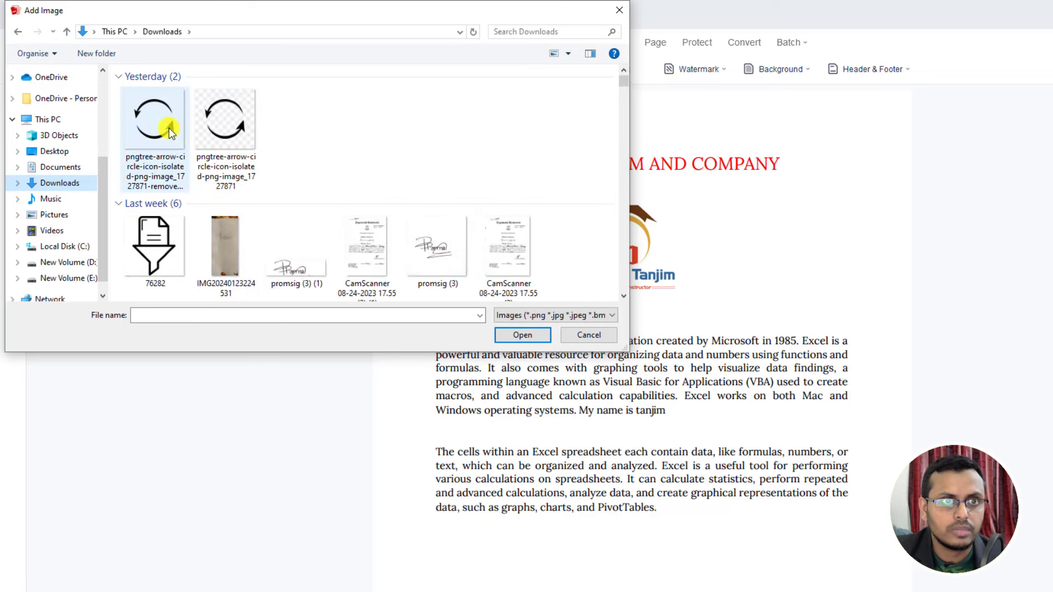
{"action": "left_click", "coordinate": [169, 127]}
{"action": "left_click", "coordinate": [521, 335]}
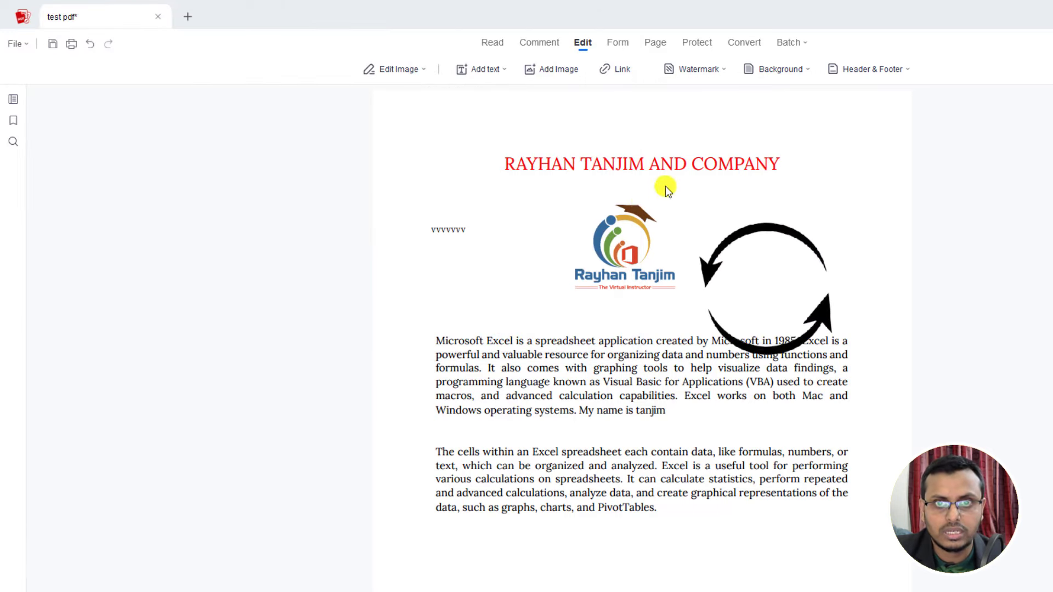
{"action": "left_click", "coordinate": [510, 385]}
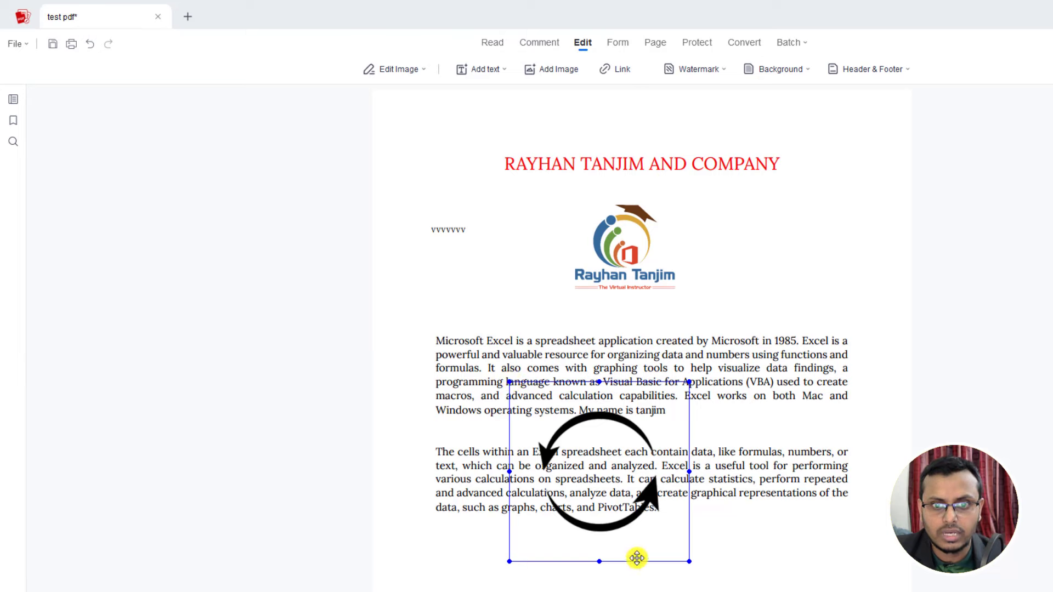
{"action": "mouse_move", "coordinate": [635, 557]}
{"action": "left_mouse_down"}
{"action": "mouse_move", "coordinate": [733, 586]}
{"action": "mouse_move", "coordinate": [809, 406]}
{"action": "left_mouse_up"}
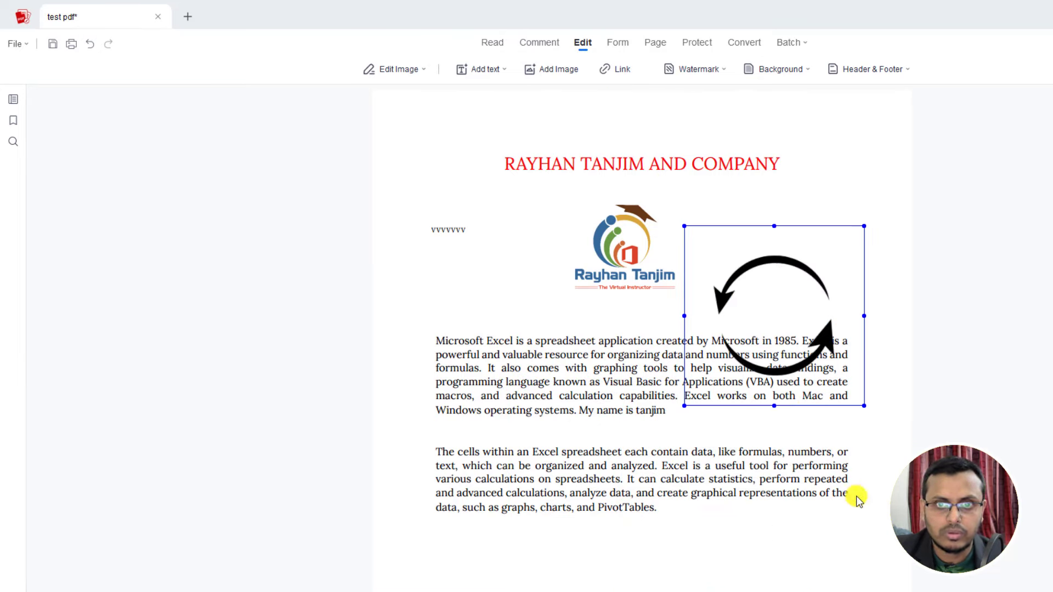
{"action": "left_click", "coordinate": [876, 471]}
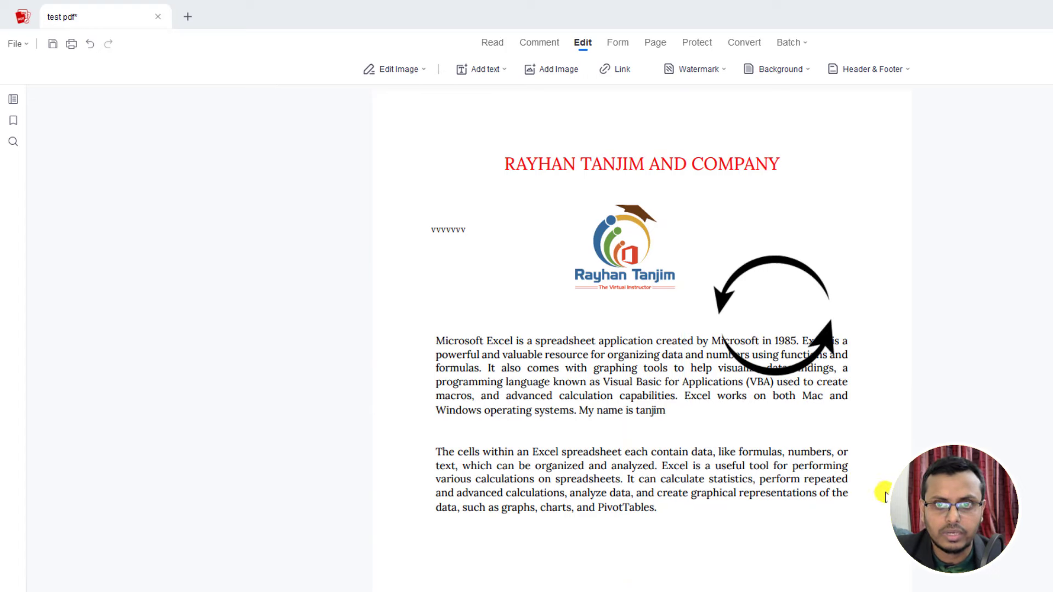
Add 'Tanjim' as a text watermark at about 50% opacity across page 1
{"action": "left_click", "coordinate": [725, 70]}
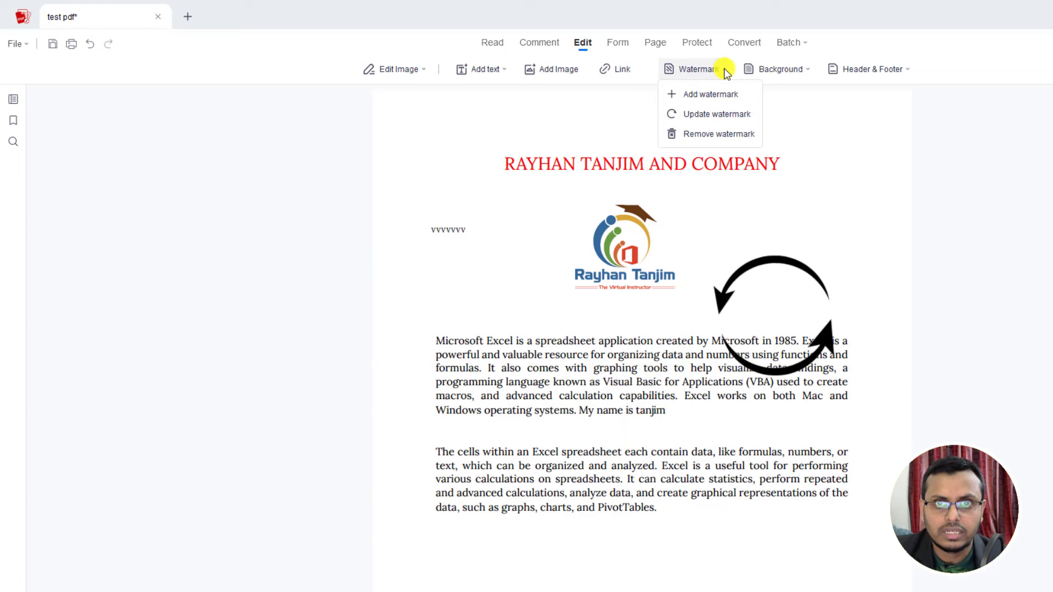
{"action": "left_click", "coordinate": [707, 94]}
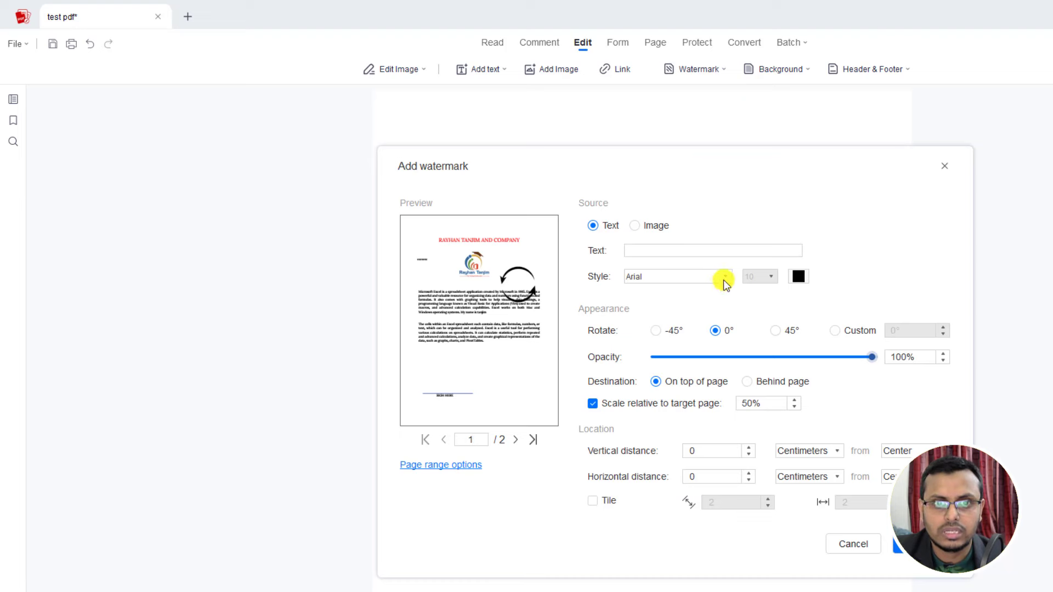
{"action": "left_click", "coordinate": [647, 252]}
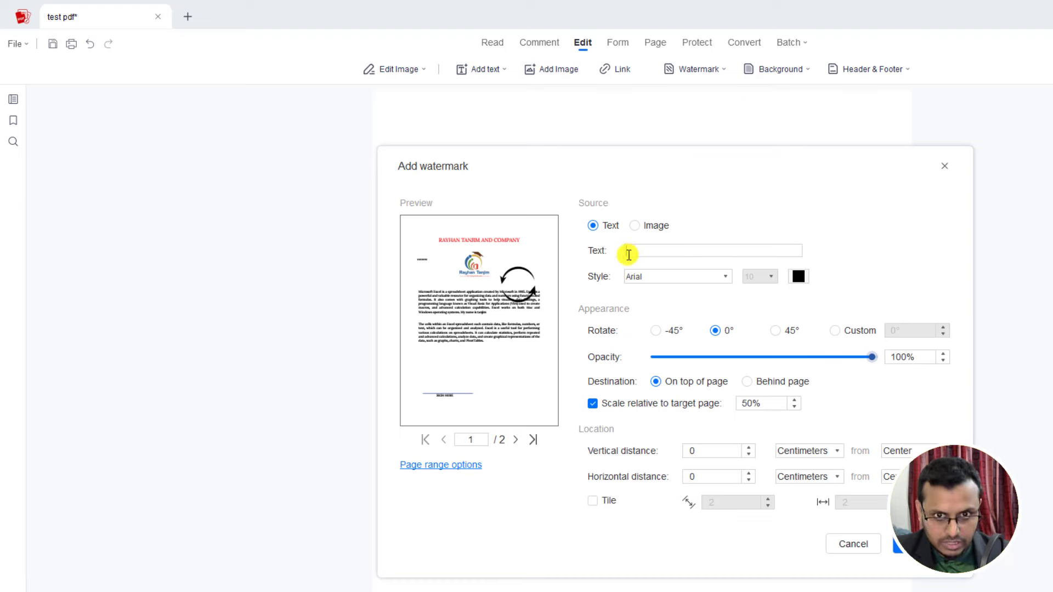
{"action": "type", "text": "Tanjim"}
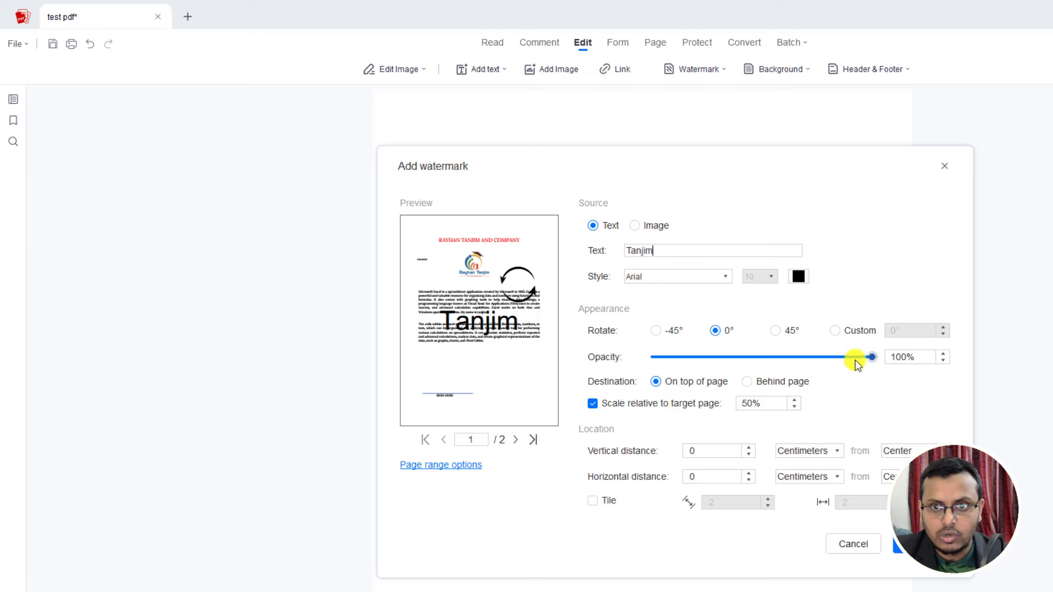
{"action": "left_click_drag", "start_coordinate": [872, 357], "coordinate": [762, 357]}
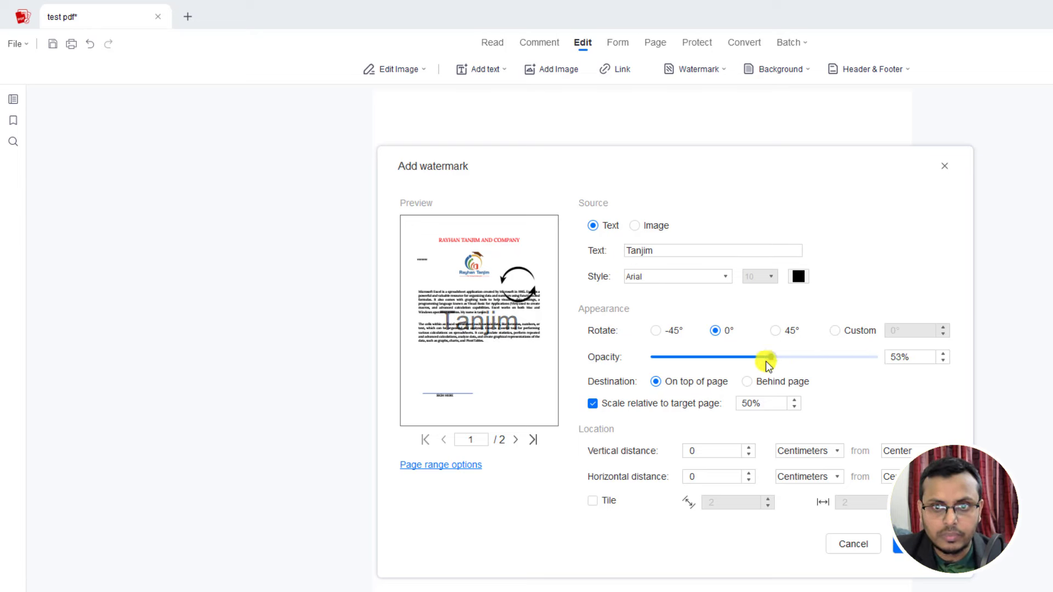
{"action": "left_click", "coordinate": [899, 544]}
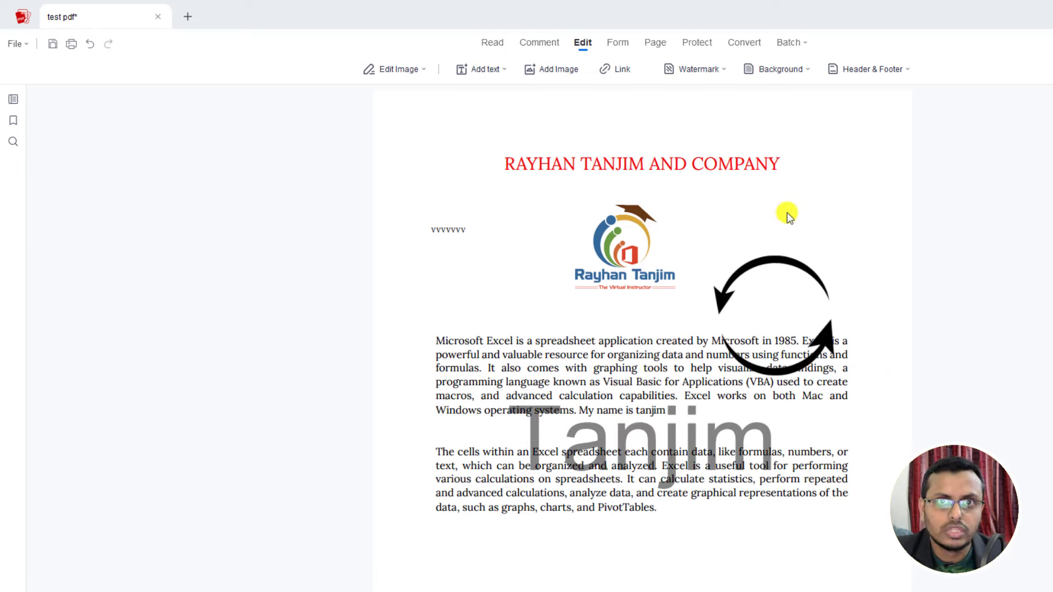
{"action": "left_click", "coordinate": [543, 43]}
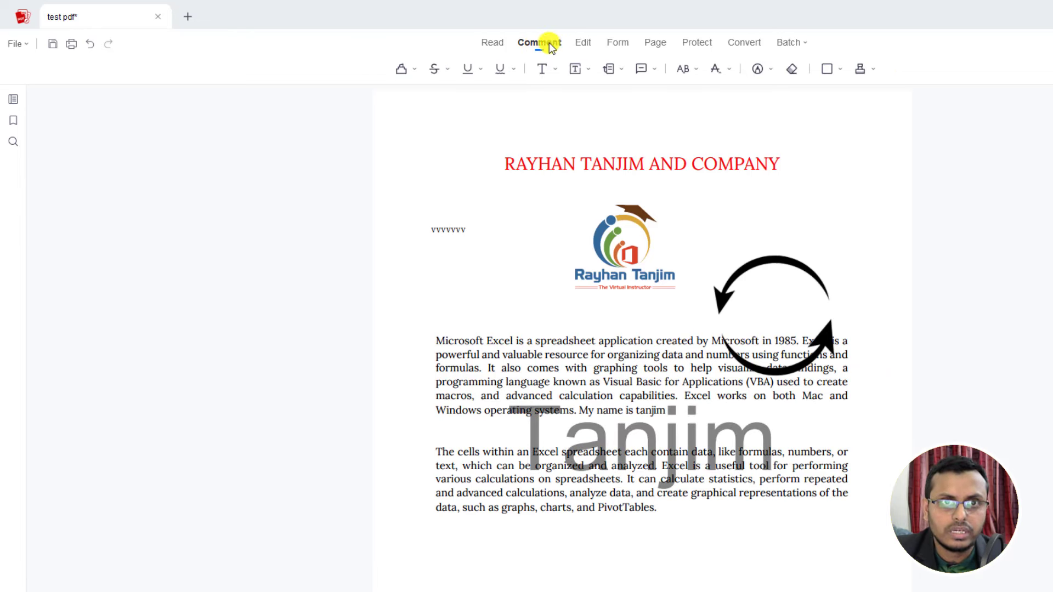
Highlight the opening words of the first paragraph in yellow
{"action": "left_click", "coordinate": [414, 69]}
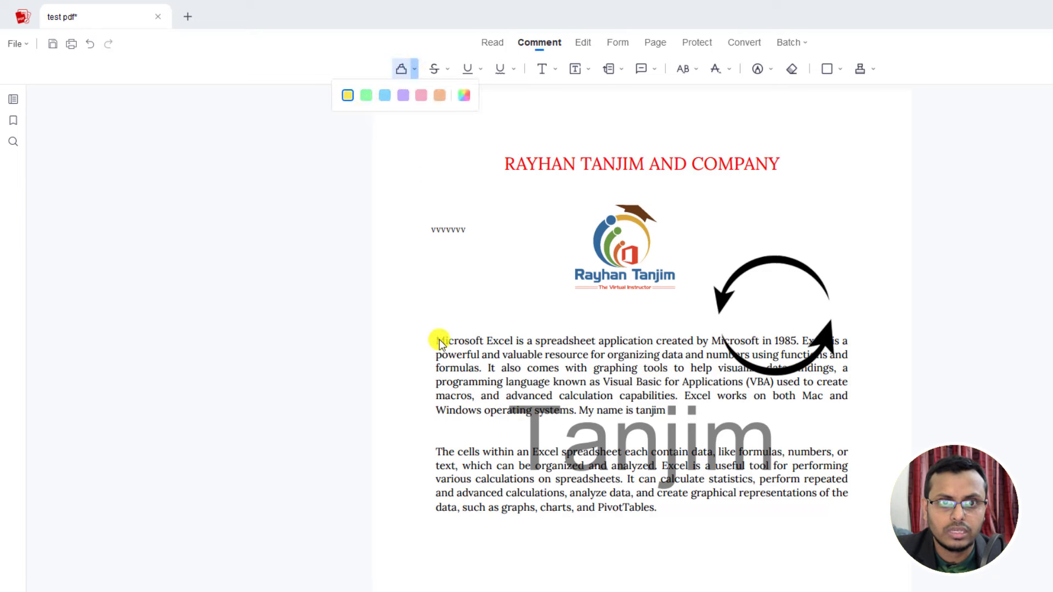
{"action": "left_click_drag", "start_coordinate": [436, 340], "coordinate": [700, 341]}
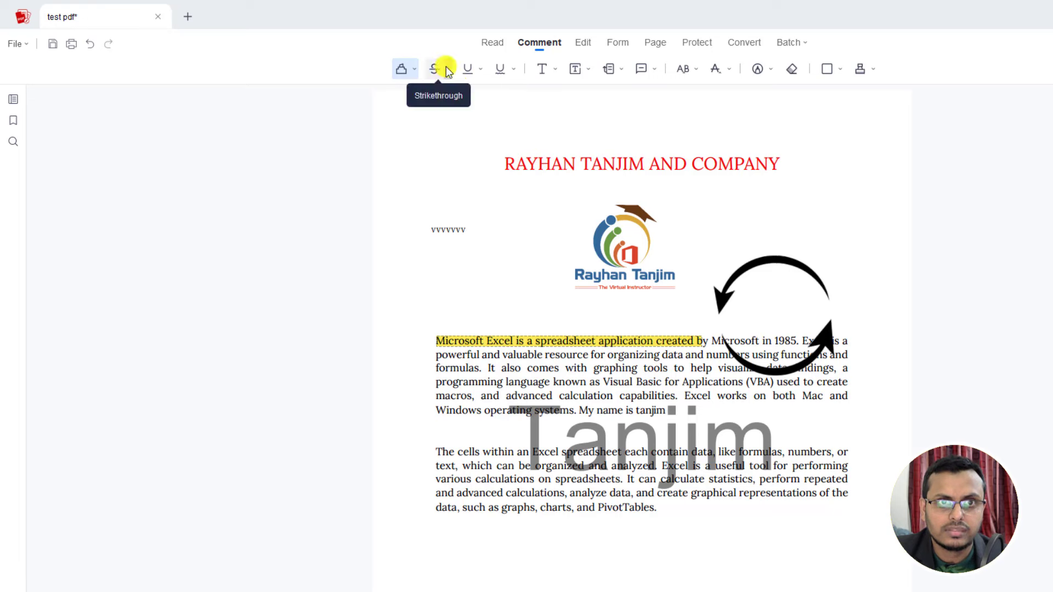
{"action": "left_click", "coordinate": [620, 47]}
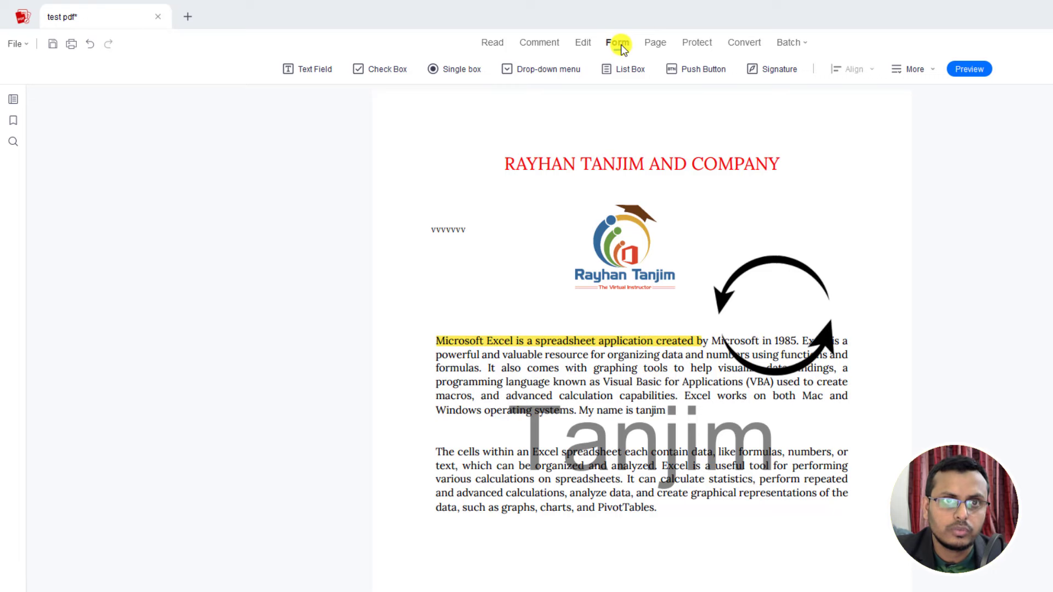
Draw the Check Box0 check box field above the circular arrows image and select it
{"action": "left_click", "coordinate": [383, 70]}
{"action": "left_click_drag", "start_coordinate": [745, 203], "coordinate": [828, 238]}
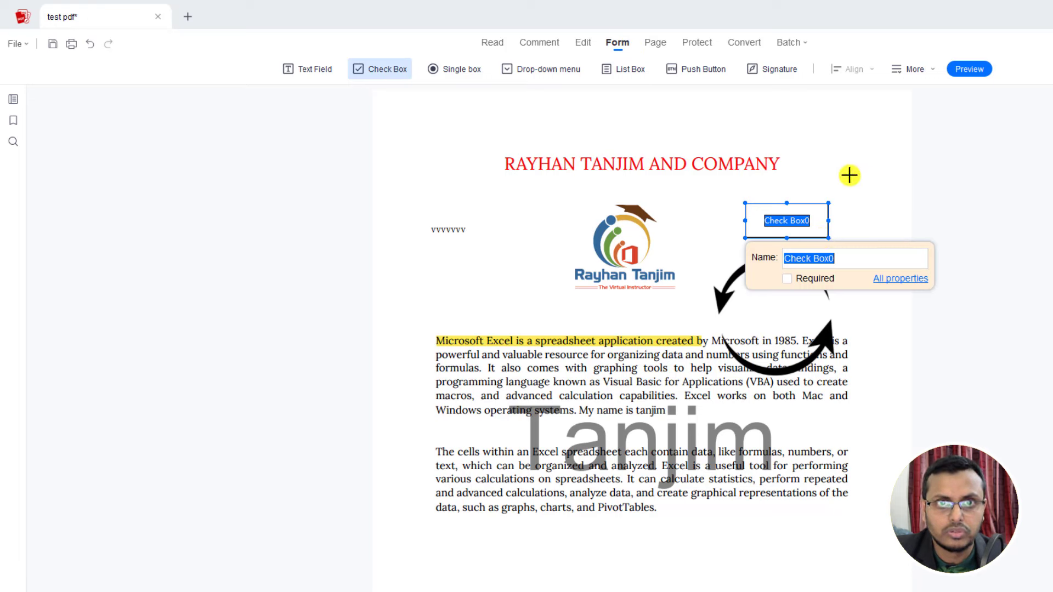
{"action": "left_click", "coordinate": [836, 153]}
{"action": "left_click", "coordinate": [803, 239]}
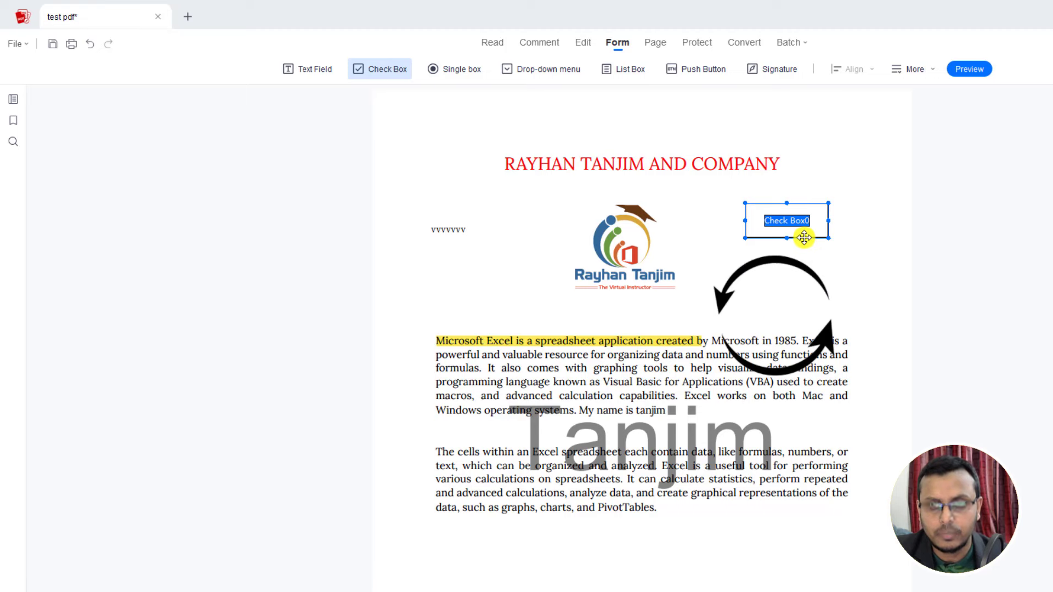
{"action": "left_click", "coordinate": [655, 44]}
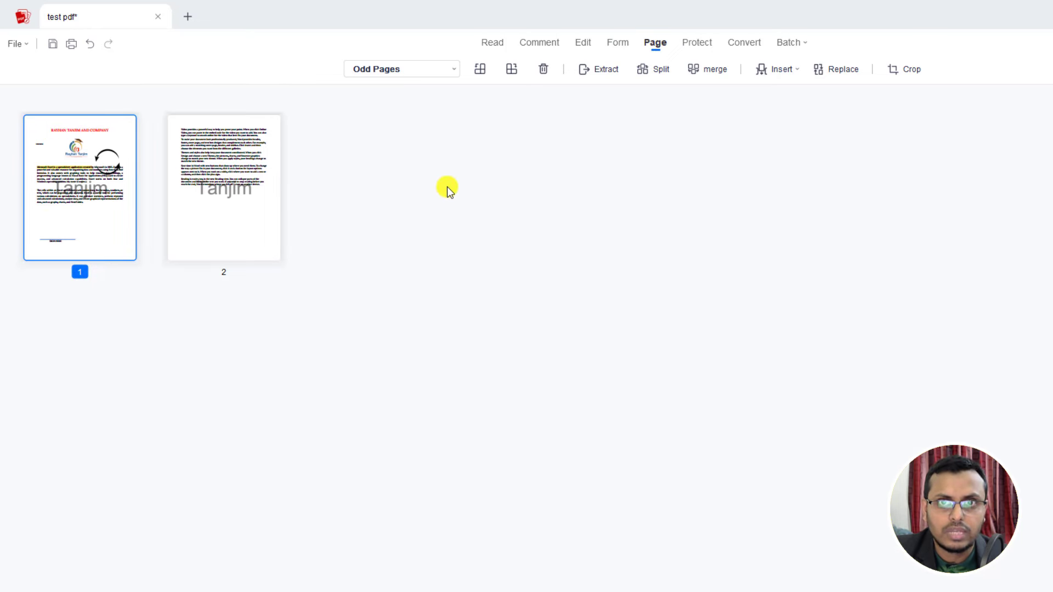
{"action": "mouse_move", "coordinate": [224, 187]}
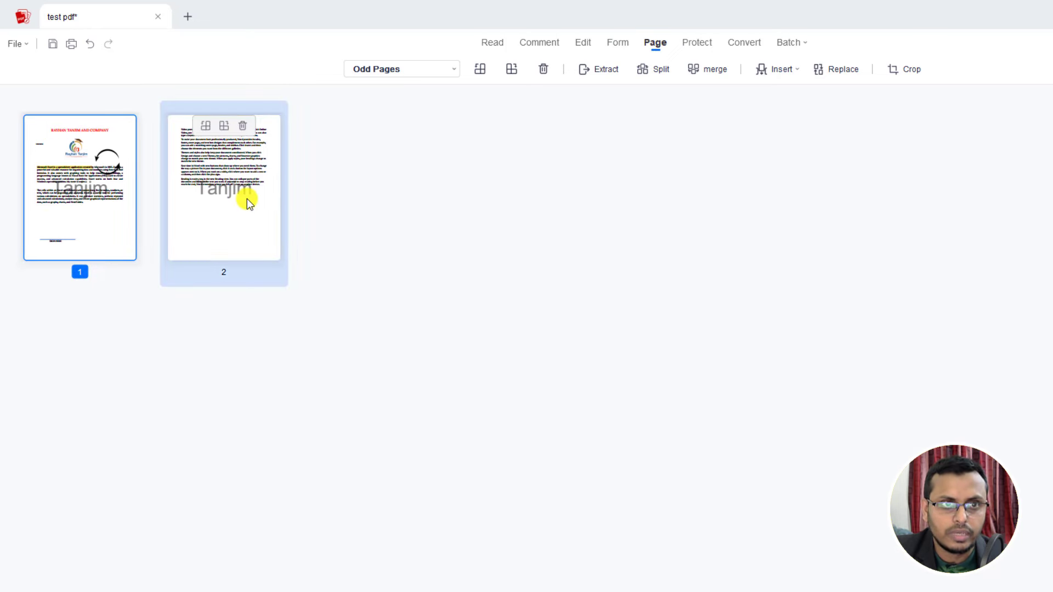
Select the page 2 thumbnail and delete it, confirming both deletion prompts
{"action": "left_click", "coordinate": [248, 202]}
{"action": "left_click", "coordinate": [543, 68]}
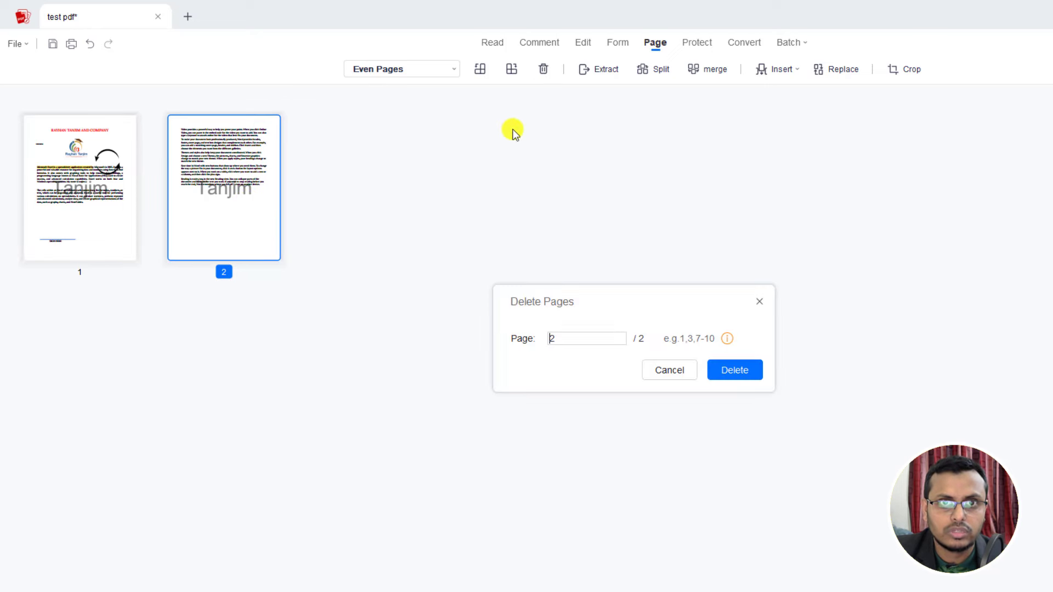
{"action": "left_click", "coordinate": [733, 370]}
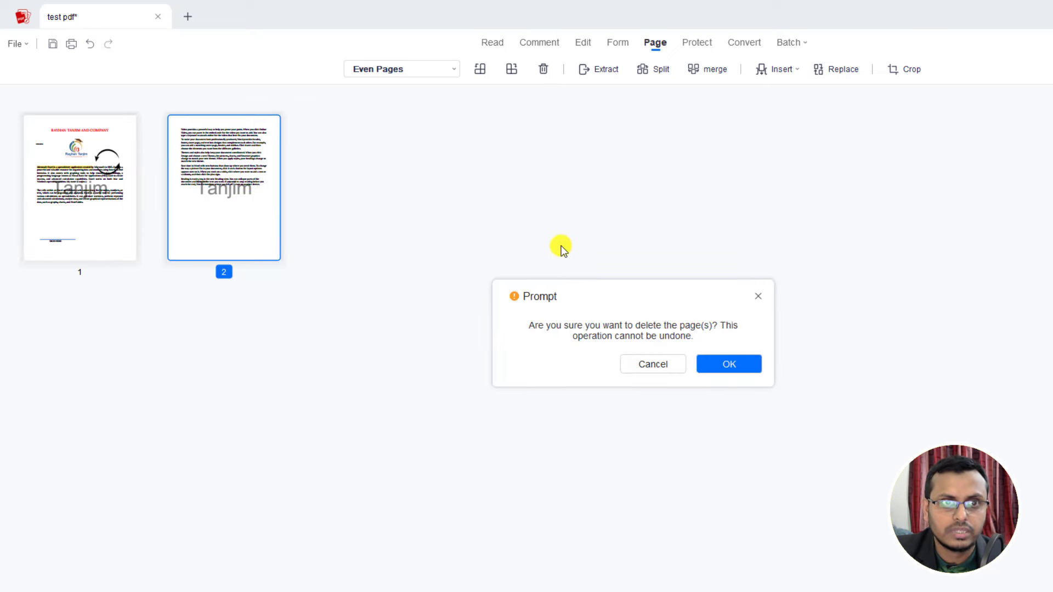
{"action": "left_click", "coordinate": [729, 360]}
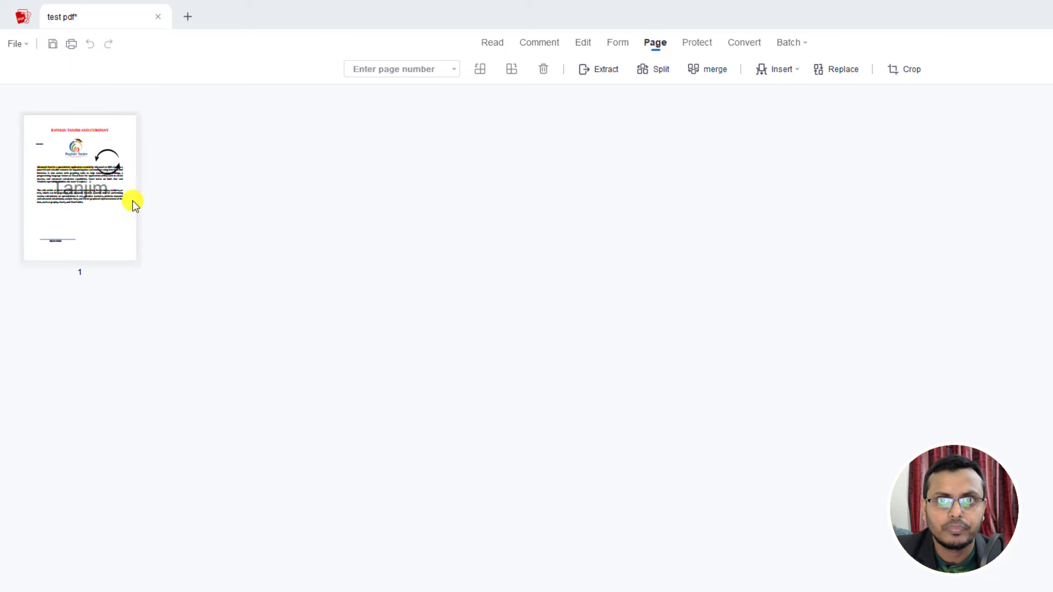
Dismiss the Split options, then close the test pdf tab and answer the save prompt
{"action": "left_click", "coordinate": [652, 71]}
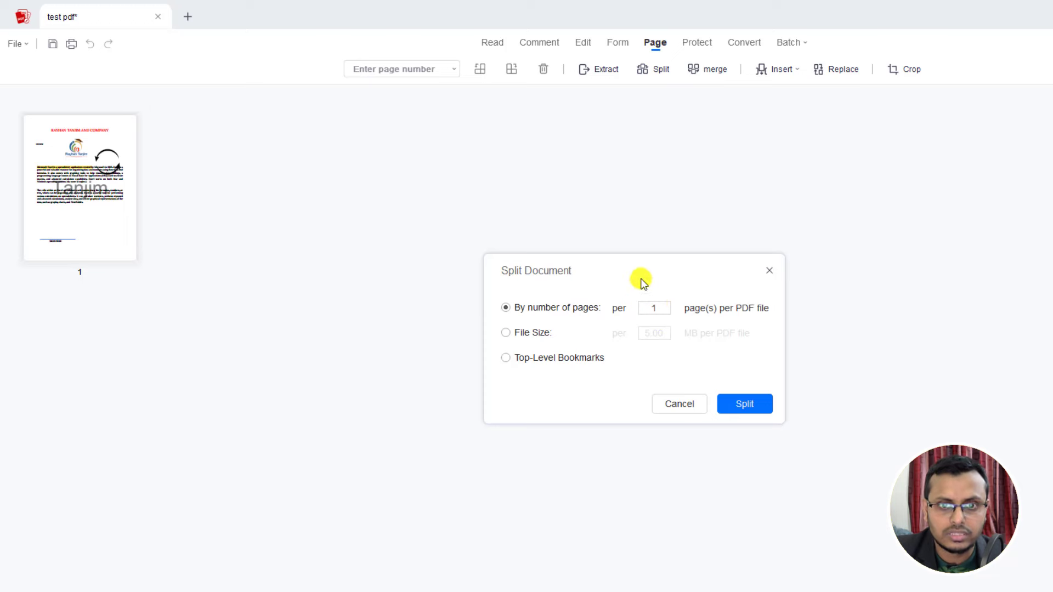
{"action": "left_click", "coordinate": [666, 403]}
{"action": "left_click", "coordinate": [158, 16]}
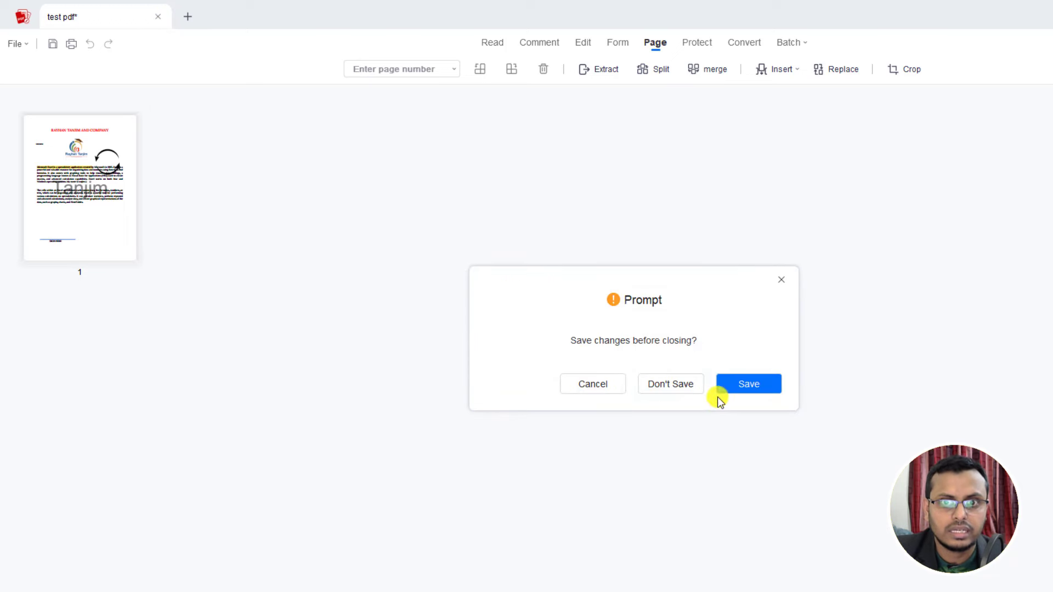
{"action": "left_click", "coordinate": [670, 384]}
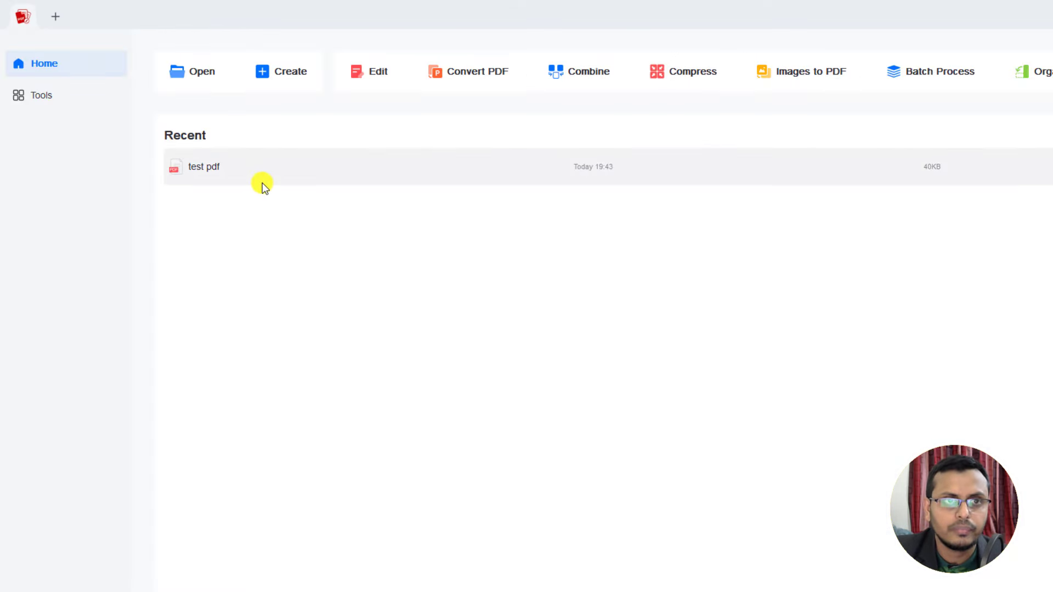
Reopen test pdf from the Recent list and scroll through its two pages
{"action": "double_click", "coordinate": [218, 166]}
{"action": "scroll", "coordinate": [633, 344], "scroll_direction": "down", "scroll_amount": 3}
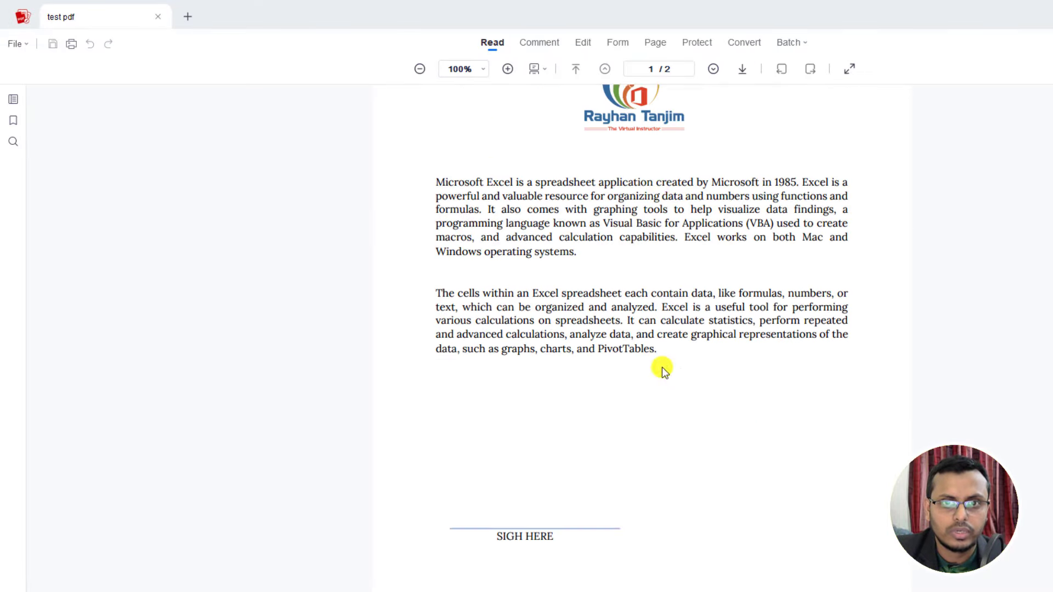
{"action": "scroll", "coordinate": [663, 369], "scroll_direction": "down", "scroll_amount": 6}
{"action": "scroll", "coordinate": [663, 369], "scroll_direction": "down", "scroll_amount": 2}
{"action": "scroll", "coordinate": [618, 423], "scroll_direction": "up", "scroll_amount": 6}
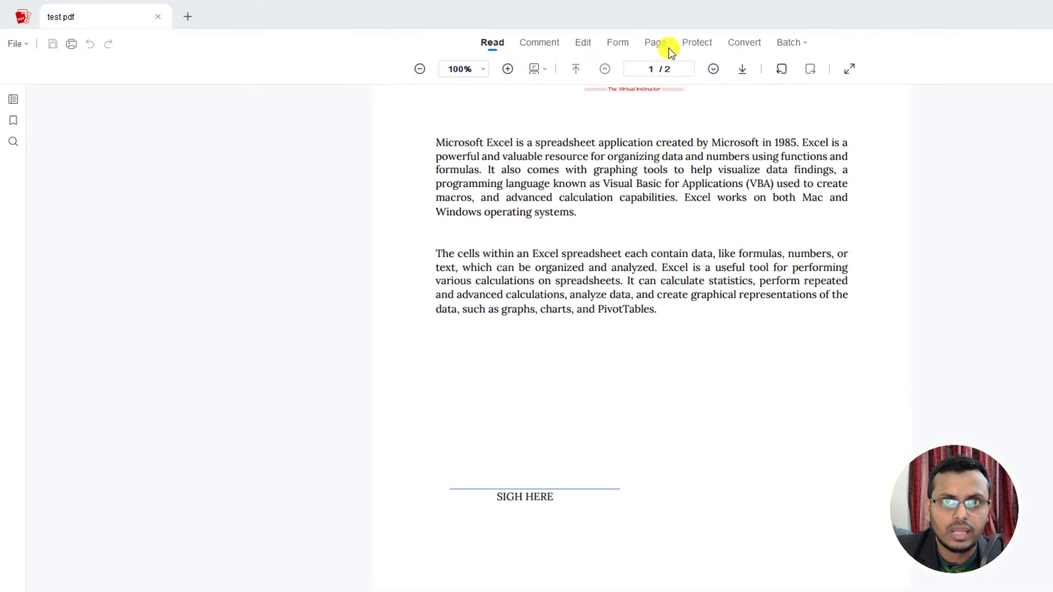
View the Split options in Page view and close them without splitting
{"action": "left_click", "coordinate": [617, 42]}
{"action": "left_click", "coordinate": [656, 43]}
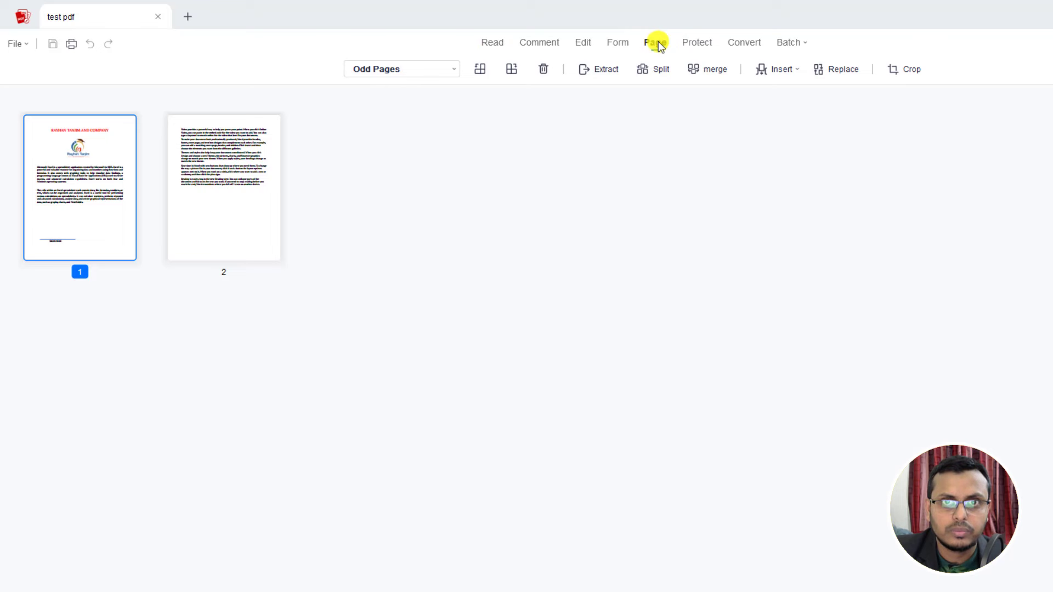
{"action": "left_click", "coordinate": [655, 69]}
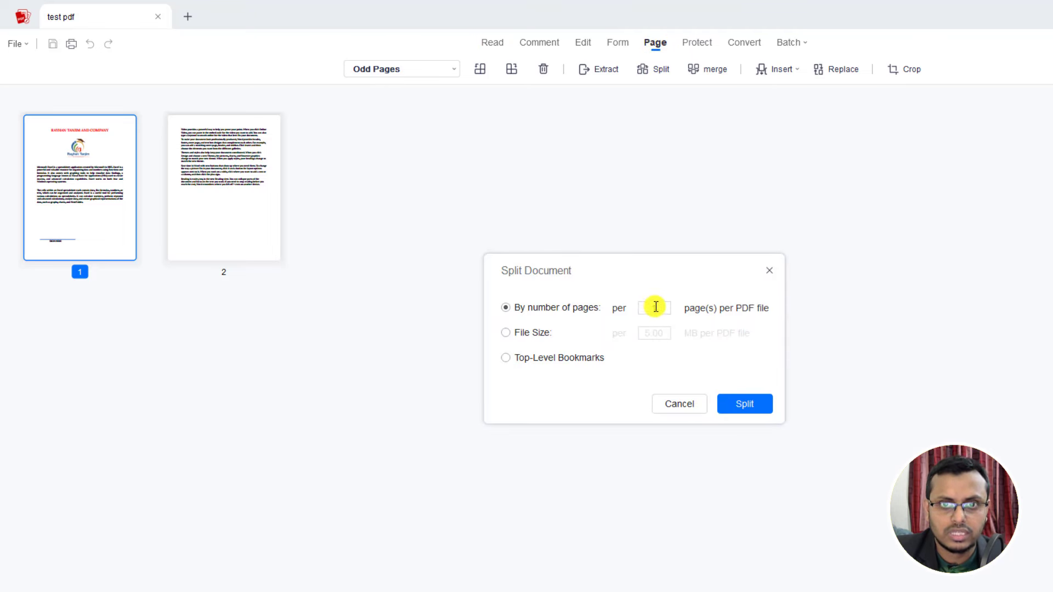
{"action": "left_click", "coordinate": [768, 271]}
{"action": "left_click", "coordinate": [697, 44]}
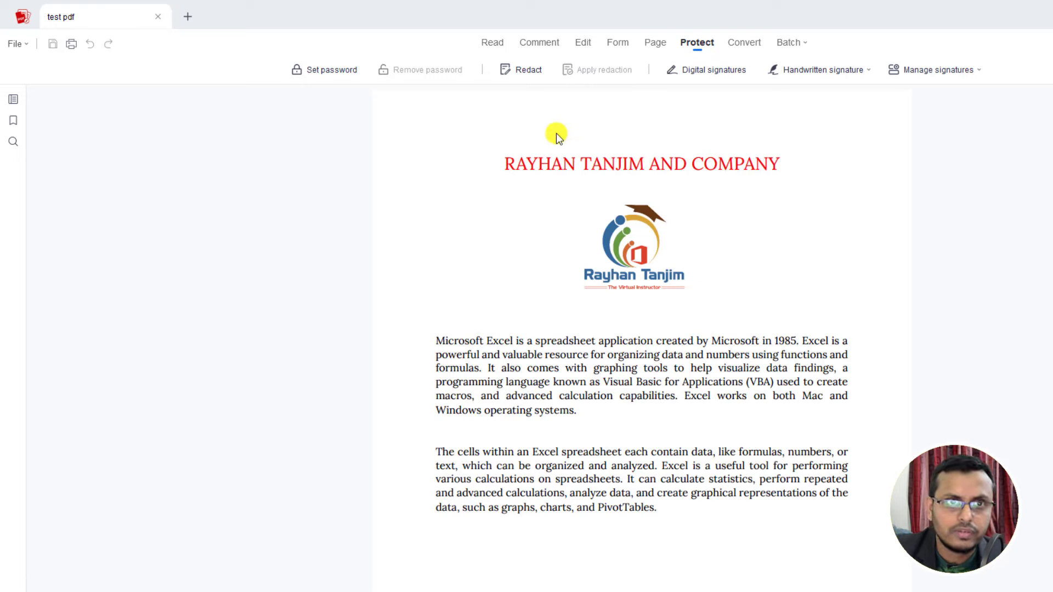
{"action": "left_click", "coordinate": [336, 70]}
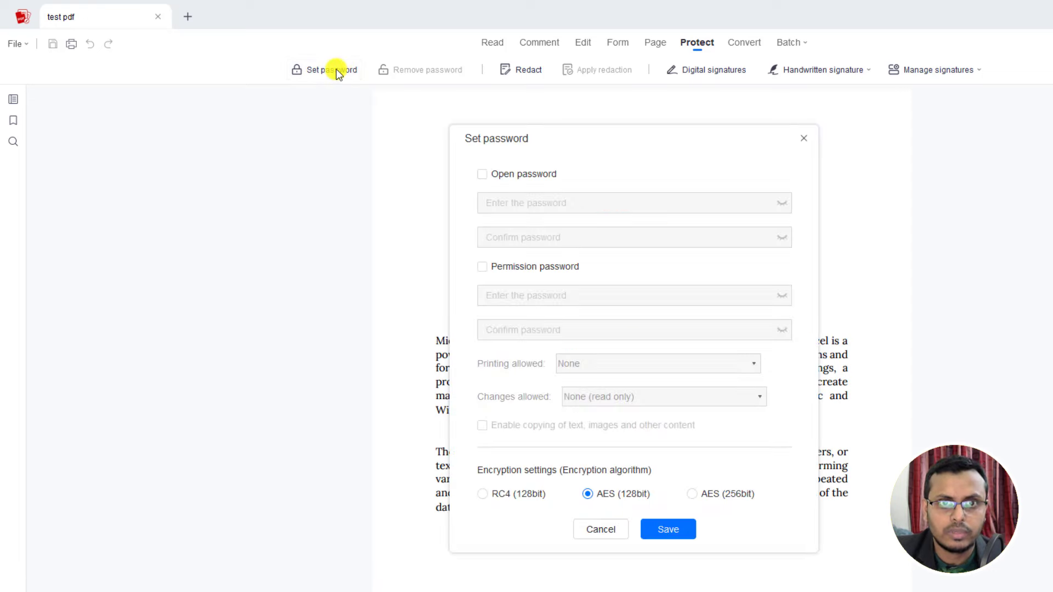
{"action": "left_click", "coordinate": [482, 174]}
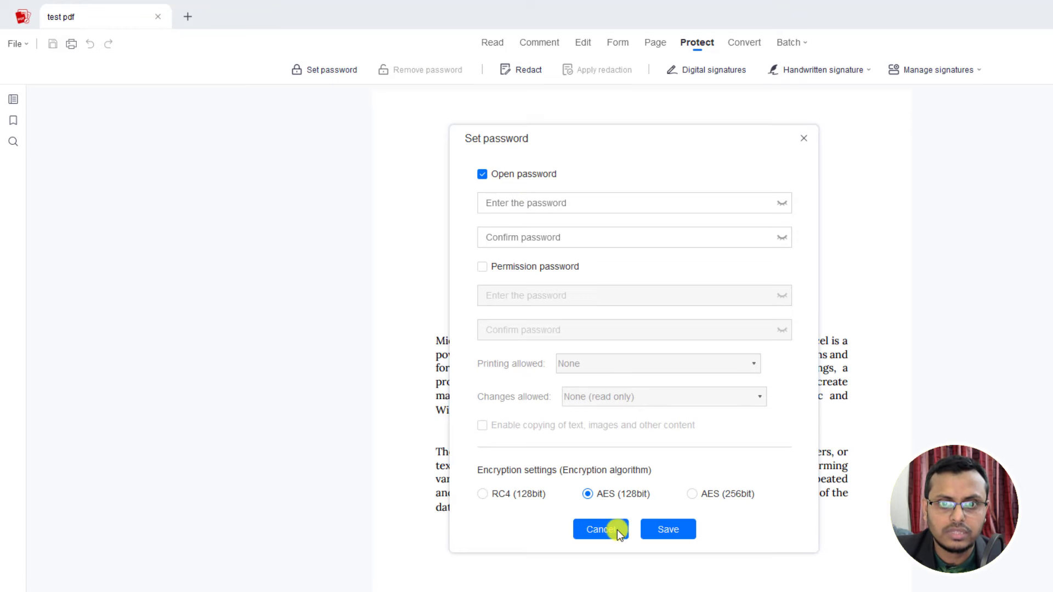
{"action": "left_click", "coordinate": [601, 529]}
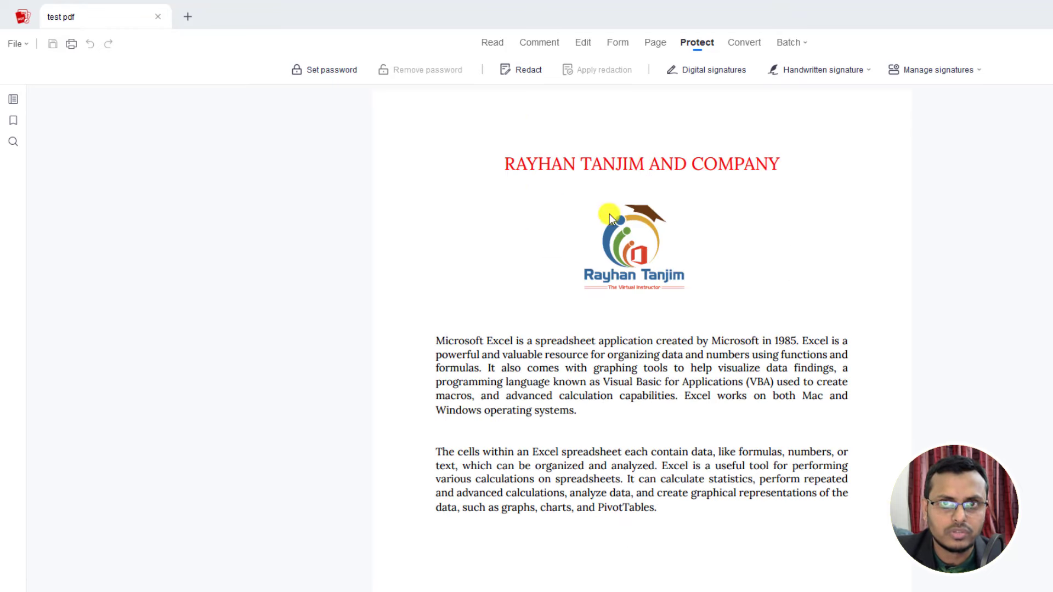
Convert test pdf to Word (.docx) with the Desktop as the output folder
{"action": "left_click", "coordinate": [744, 44]}
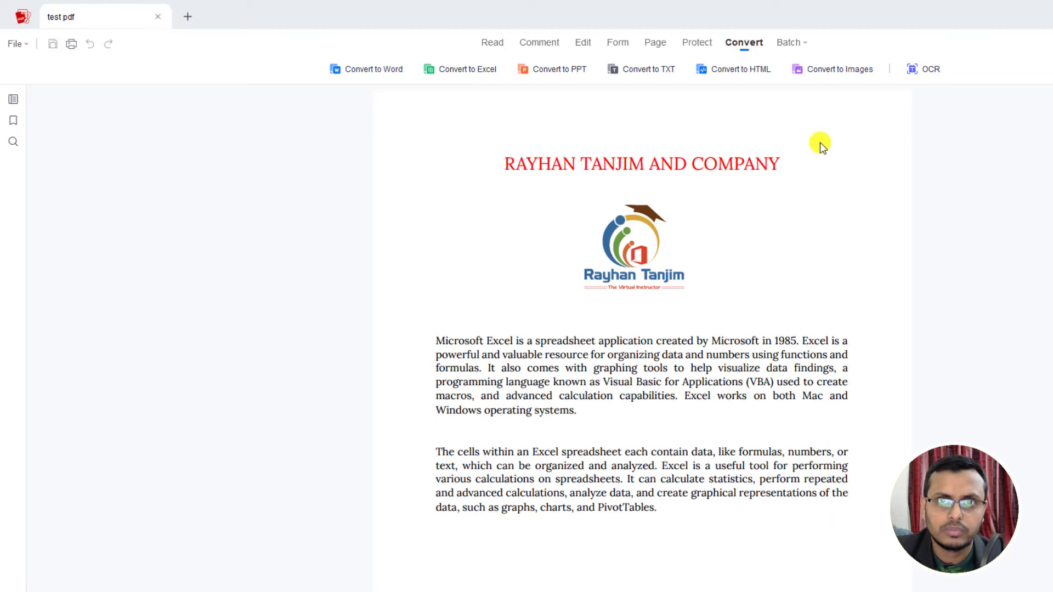
{"action": "scroll", "coordinate": [608, 409], "scroll_direction": "down", "scroll_amount": 6}
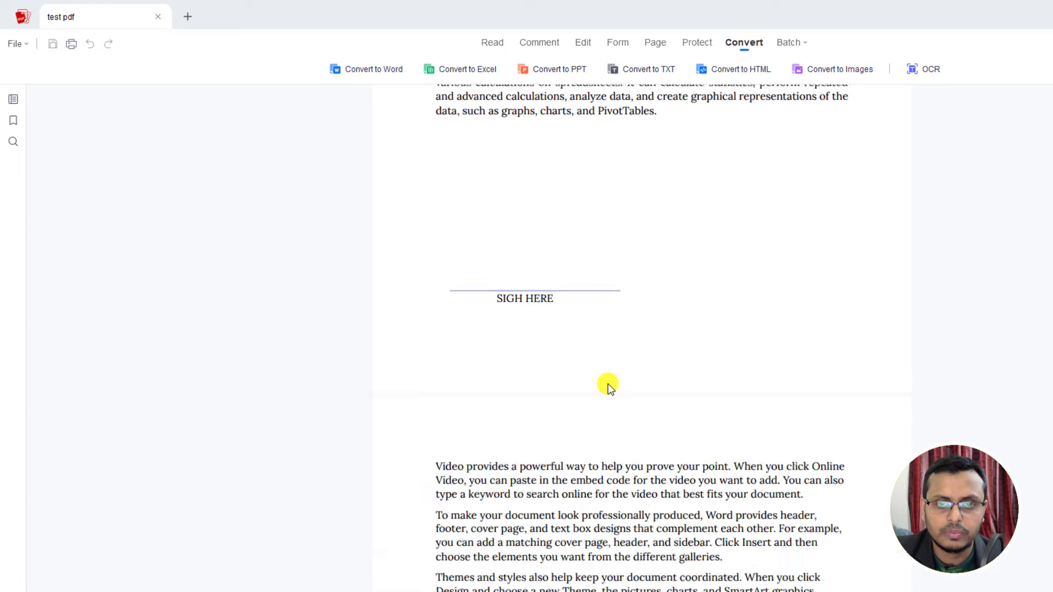
{"action": "scroll", "coordinate": [607, 383], "scroll_direction": "up", "scroll_amount": 3}
{"action": "scroll", "coordinate": [607, 383], "scroll_direction": "up", "scroll_amount": 3}
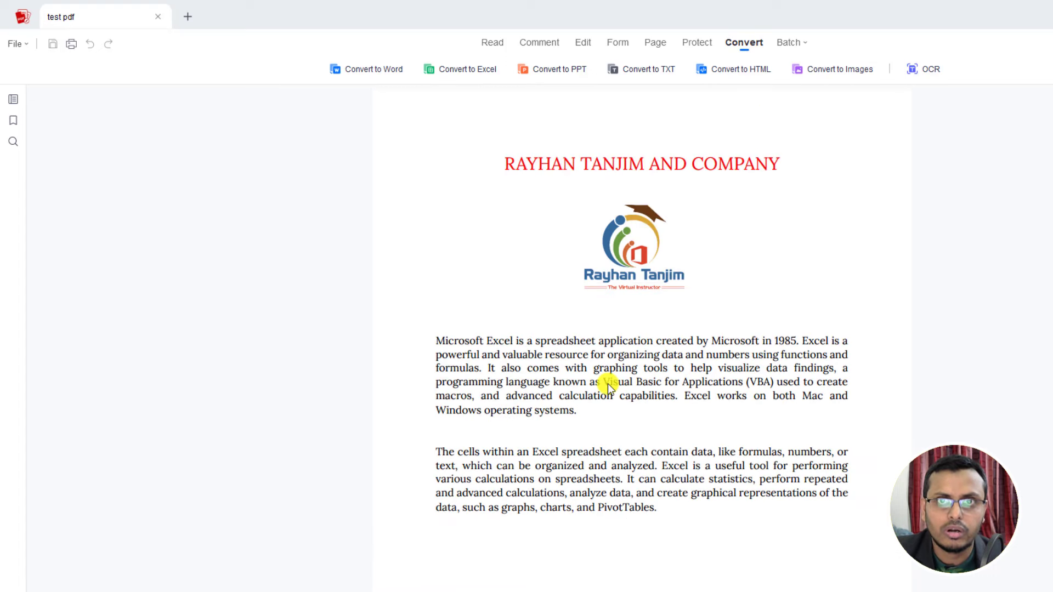
{"action": "left_click", "coordinate": [372, 70]}
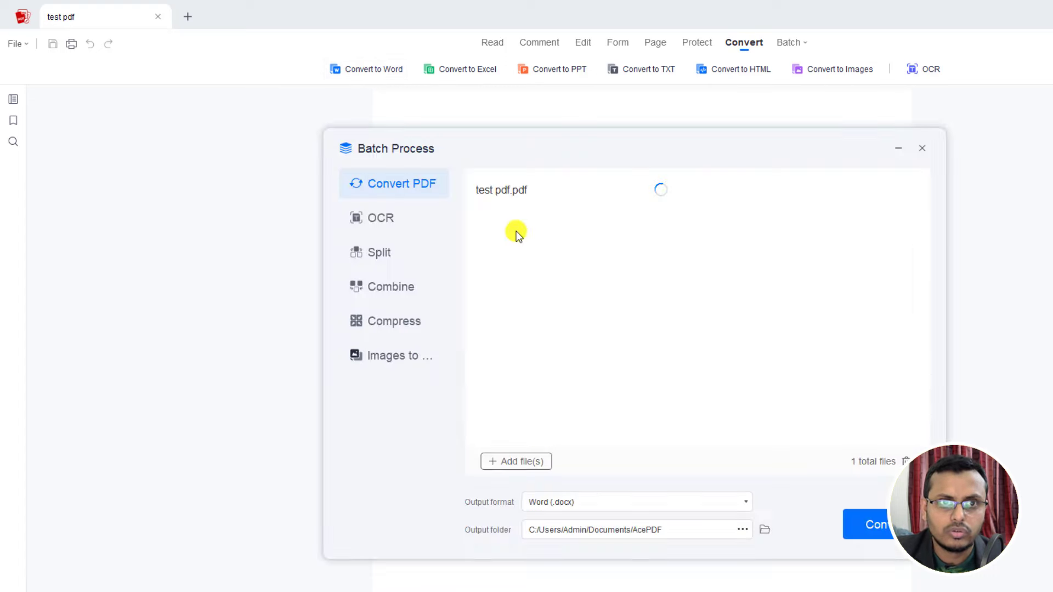
{"action": "left_click", "coordinate": [742, 528]}
{"action": "scroll", "coordinate": [340, 259], "scroll_direction": "up", "scroll_amount": 1}
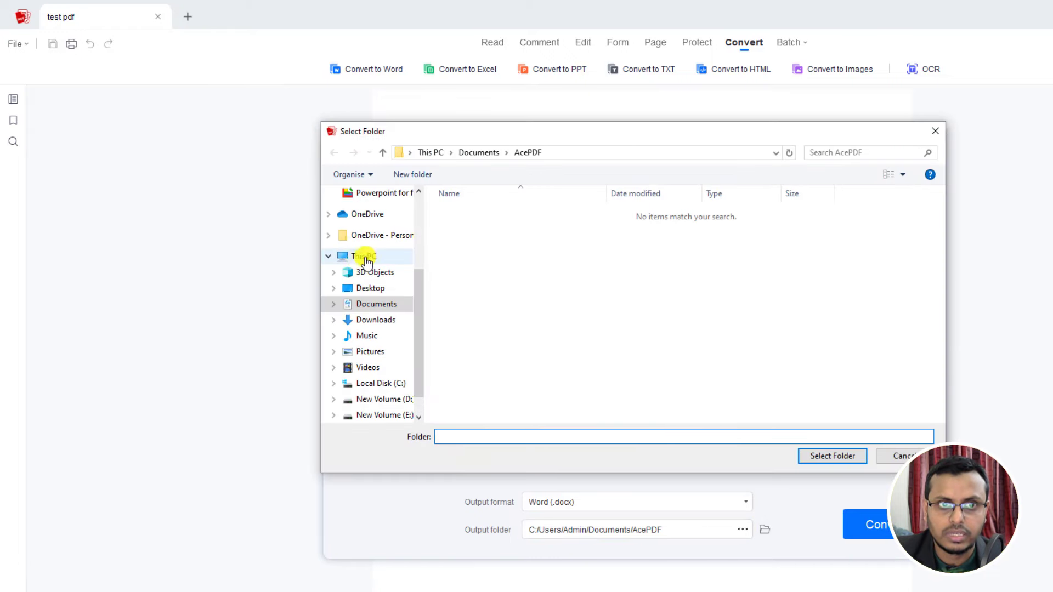
{"action": "scroll", "coordinate": [356, 259], "scroll_direction": "up", "scroll_amount": 2}
{"action": "scroll", "coordinate": [365, 261], "scroll_direction": "up", "scroll_amount": 1}
{"action": "left_click", "coordinate": [366, 220]}
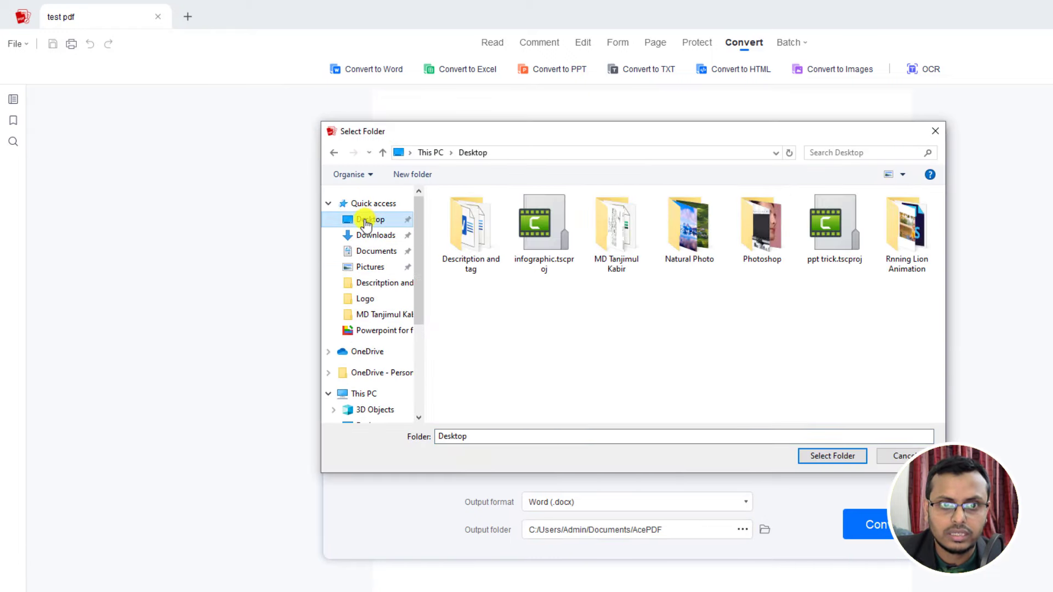
{"action": "left_click", "coordinate": [806, 455]}
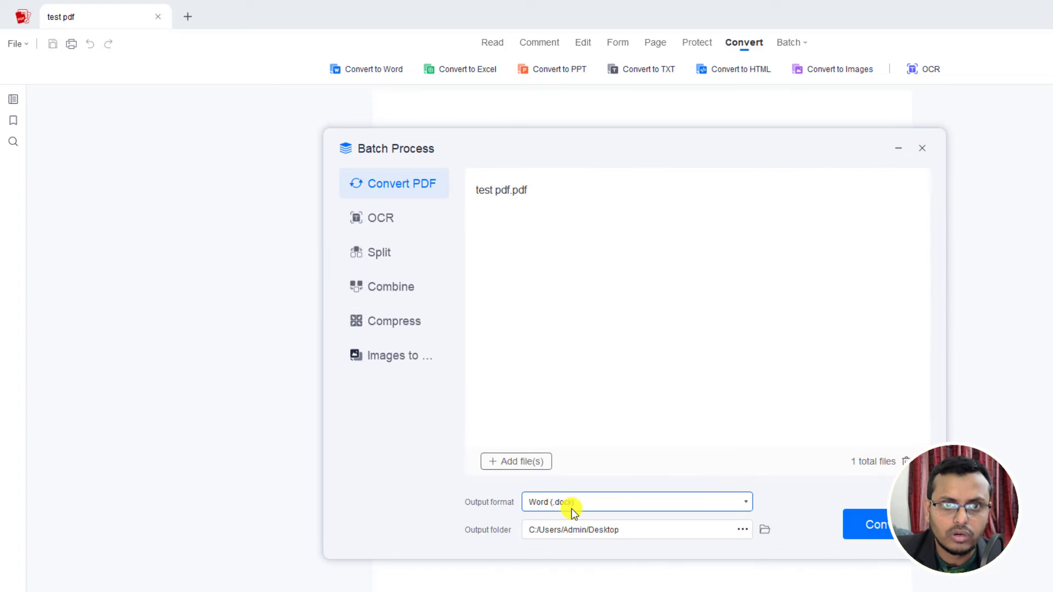
{"action": "left_click", "coordinate": [877, 525]}
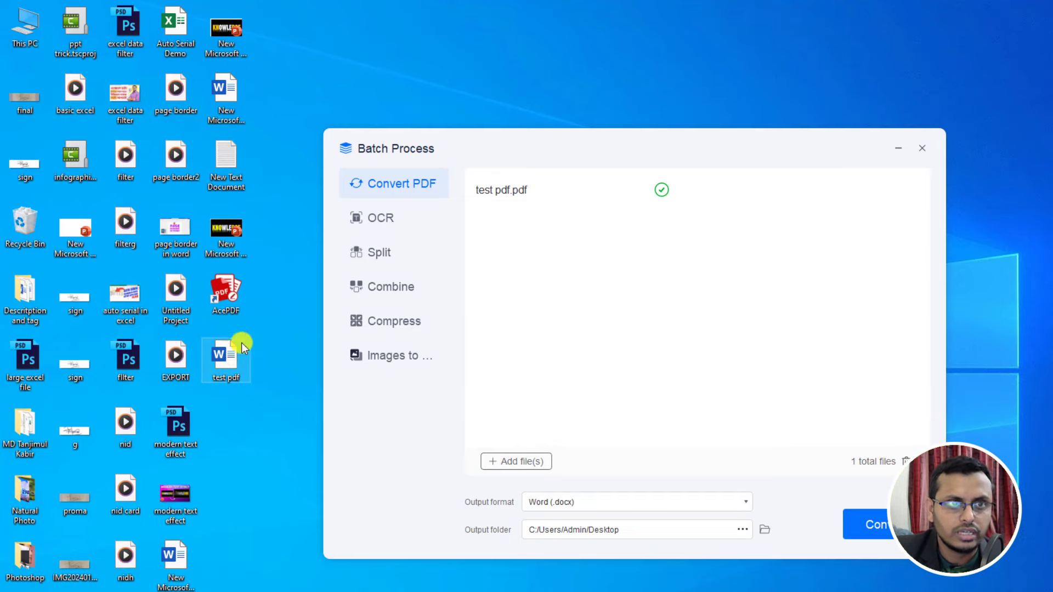
Open the converted test pdf Word document, scroll through its content, and close Batch Process
{"action": "double_click", "coordinate": [225, 373]}
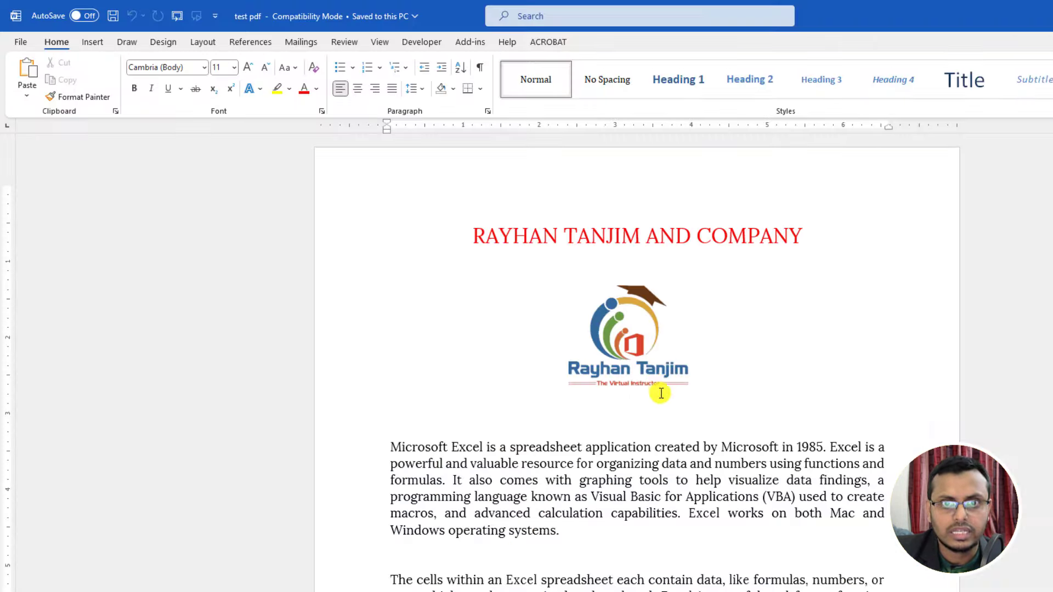
{"action": "scroll", "coordinate": [661, 393], "scroll_direction": "down", "scroll_amount": 5}
{"action": "scroll", "coordinate": [660, 393], "scroll_direction": "down", "scroll_amount": 5}
{"action": "scroll", "coordinate": [660, 393], "scroll_direction": "down", "scroll_amount": 4}
{"action": "scroll", "coordinate": [663, 384], "scroll_direction": "up", "scroll_amount": 4}
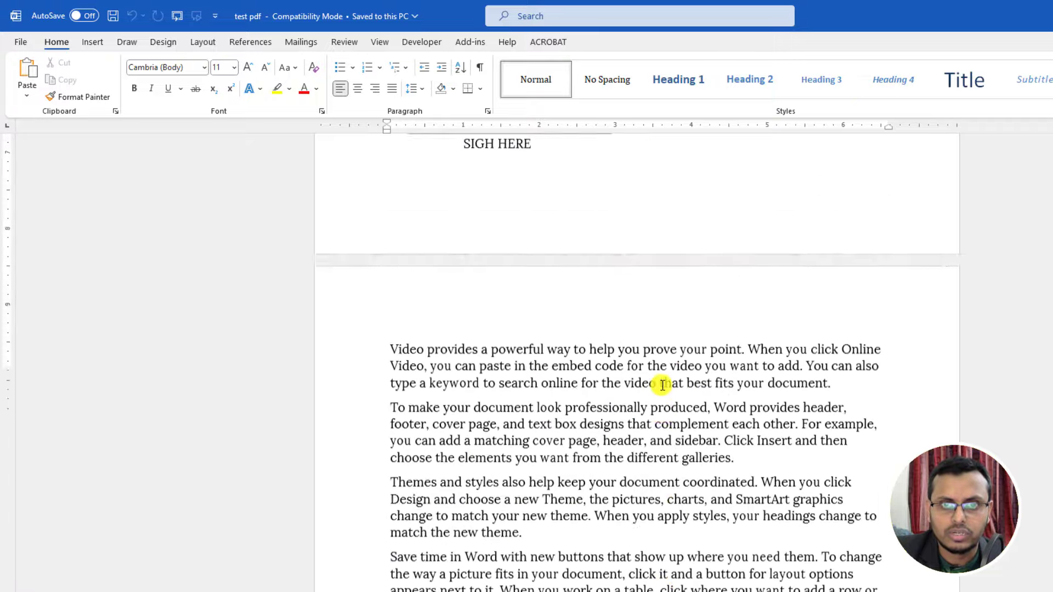
{"action": "scroll", "coordinate": [662, 385], "scroll_direction": "up", "scroll_amount": 7}
{"action": "scroll", "coordinate": [570, 376], "scroll_direction": "up", "scroll_amount": 1}
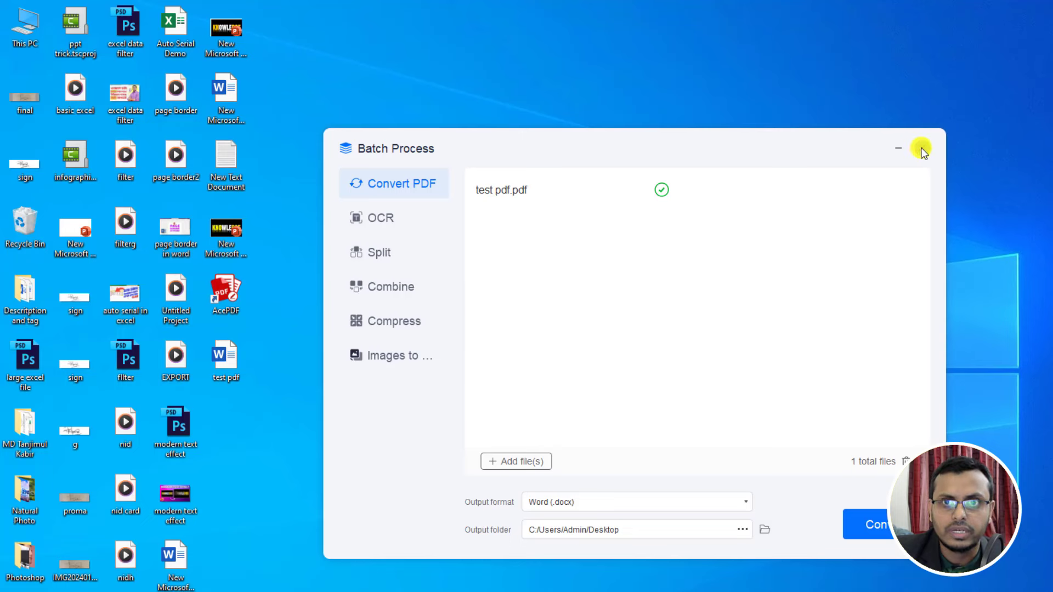
{"action": "left_click", "coordinate": [921, 149]}
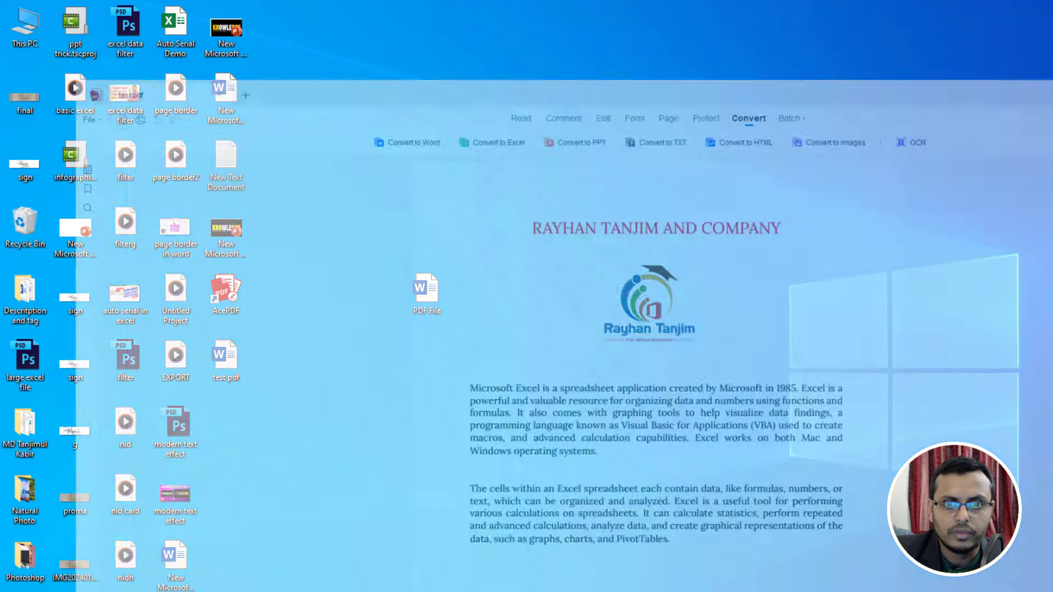
Queue test pdf in Batch Convert PDF with PPT (.pptx) output to the Desktop
{"action": "scroll", "coordinate": [518, 272], "scroll_direction": "down", "scroll_amount": 5}
{"action": "scroll", "coordinate": [518, 272], "scroll_direction": "down", "scroll_amount": 2}
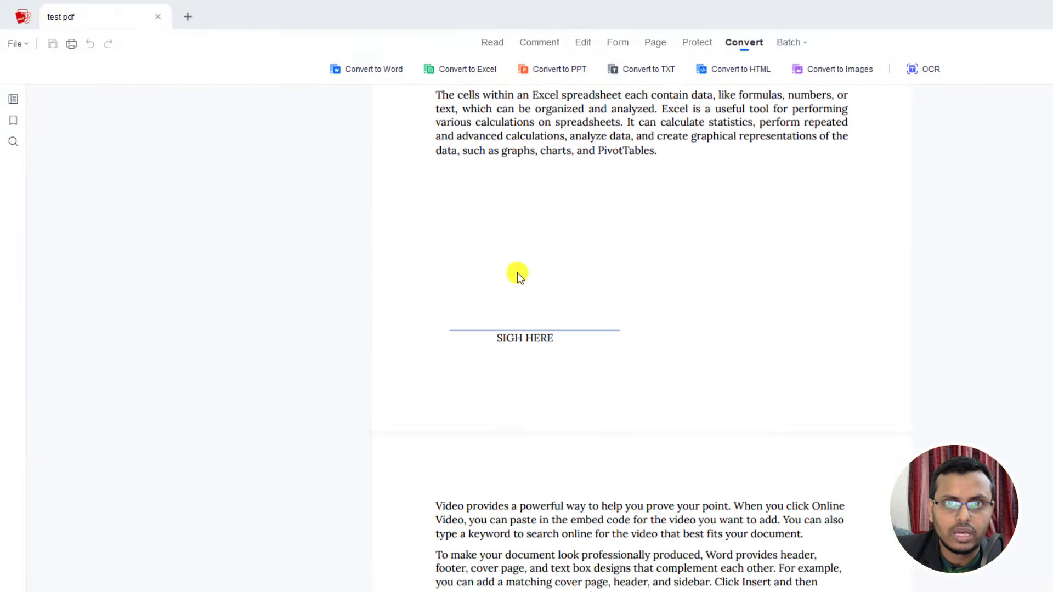
{"action": "scroll", "coordinate": [517, 272], "scroll_direction": "up", "scroll_amount": 6}
{"action": "scroll", "coordinate": [715, 197], "scroll_direction": "up", "scroll_amount": 1}
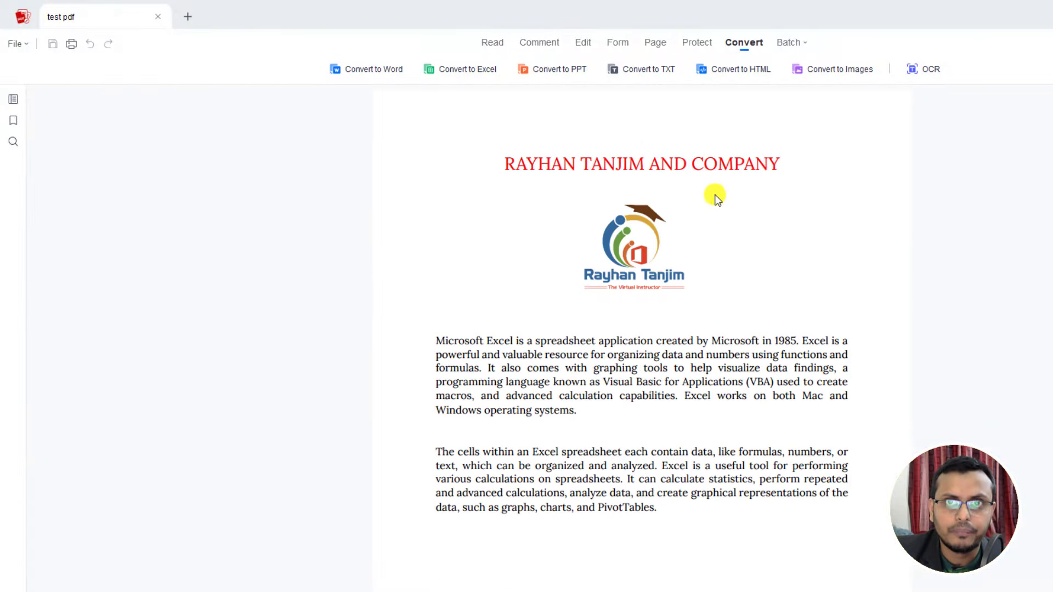
{"action": "left_click", "coordinate": [792, 43]}
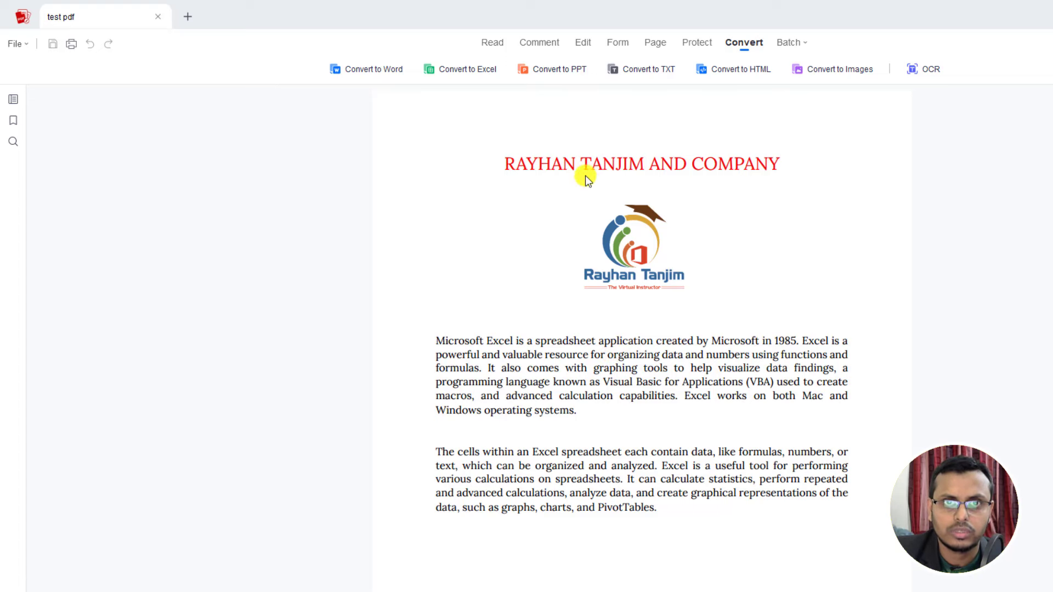
{"action": "left_click", "coordinate": [550, 73]}
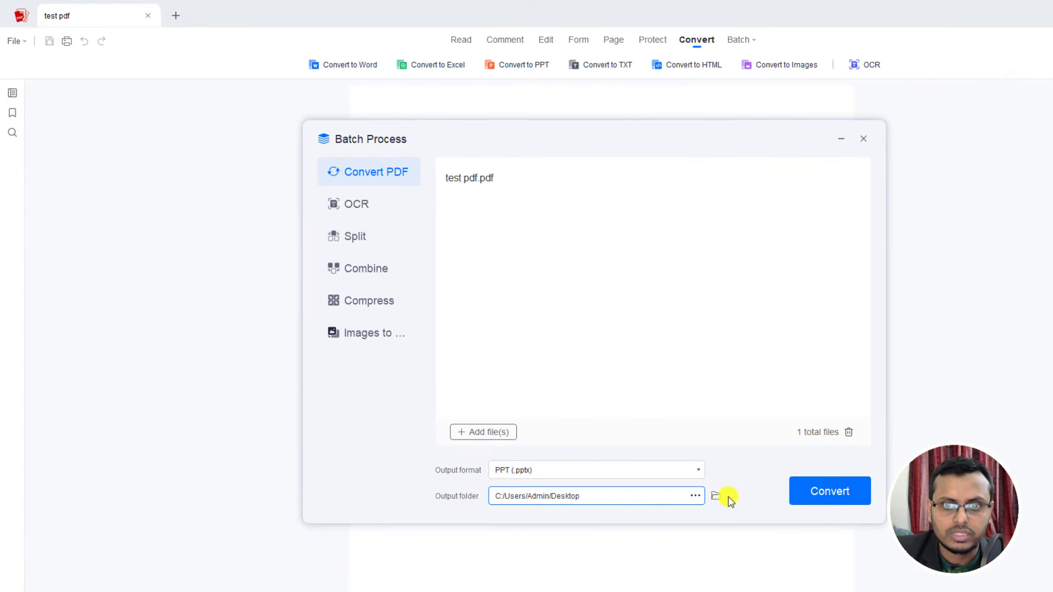
Run the PowerPoint conversion and open the resulting test pdf file from the Desktop
{"action": "left_click", "coordinate": [823, 490]}
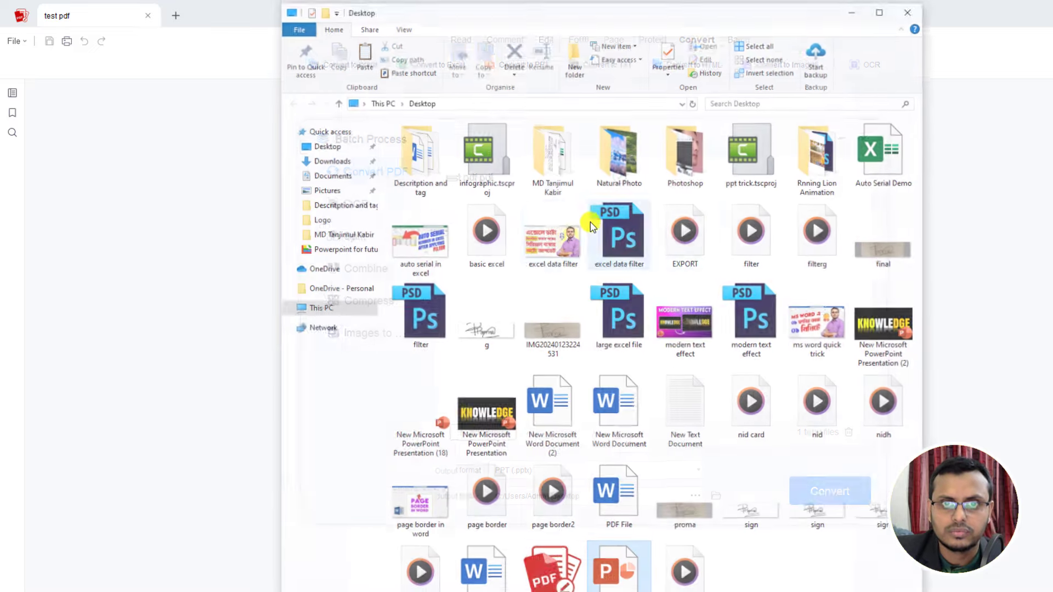
{"action": "double_click", "coordinate": [614, 580]}
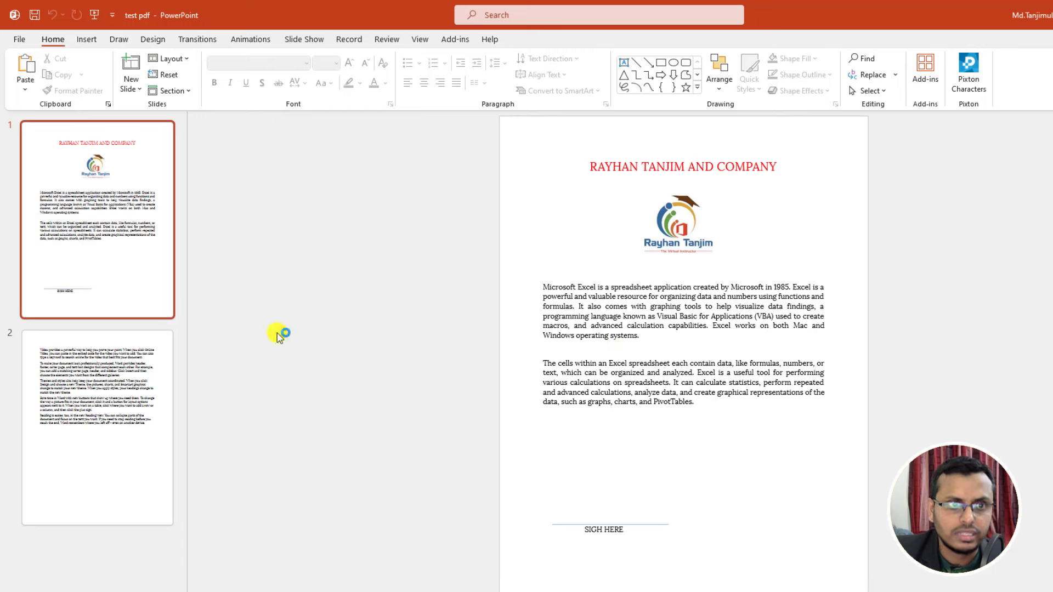
Switch between slides 1 and 2 to check the heading, logo and paragraphs
{"action": "left_click", "coordinate": [141, 387]}
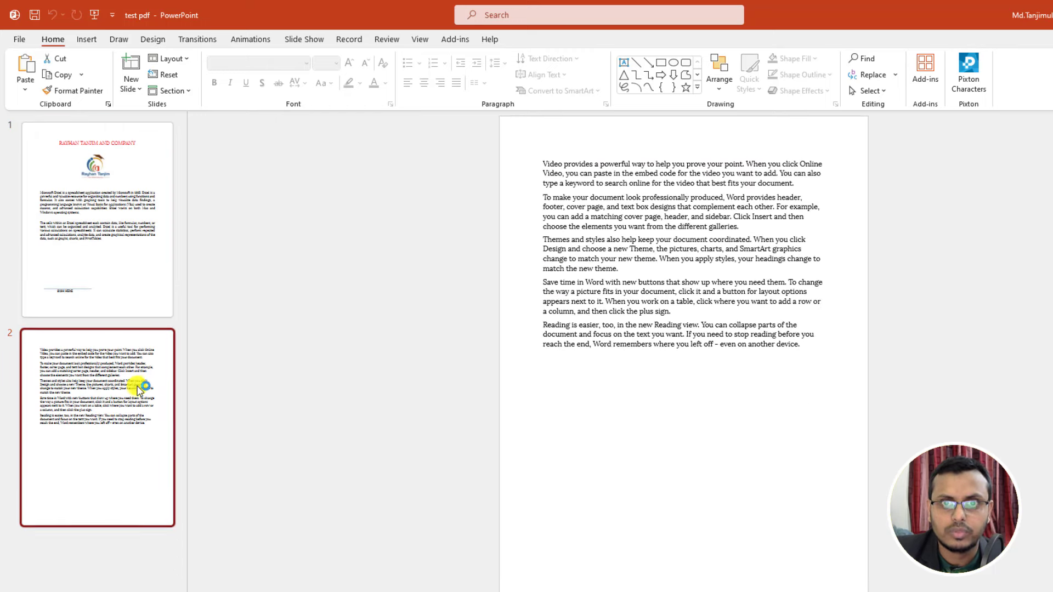
{"action": "left_click", "coordinate": [130, 266]}
{"action": "left_click", "coordinate": [122, 393]}
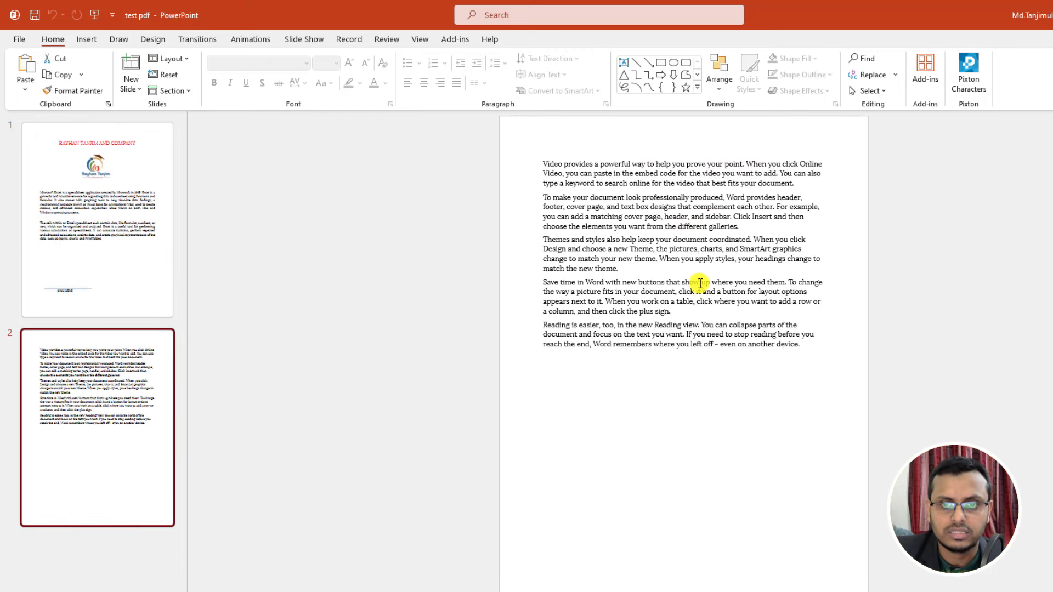
{"action": "left_click", "coordinate": [125, 214]}
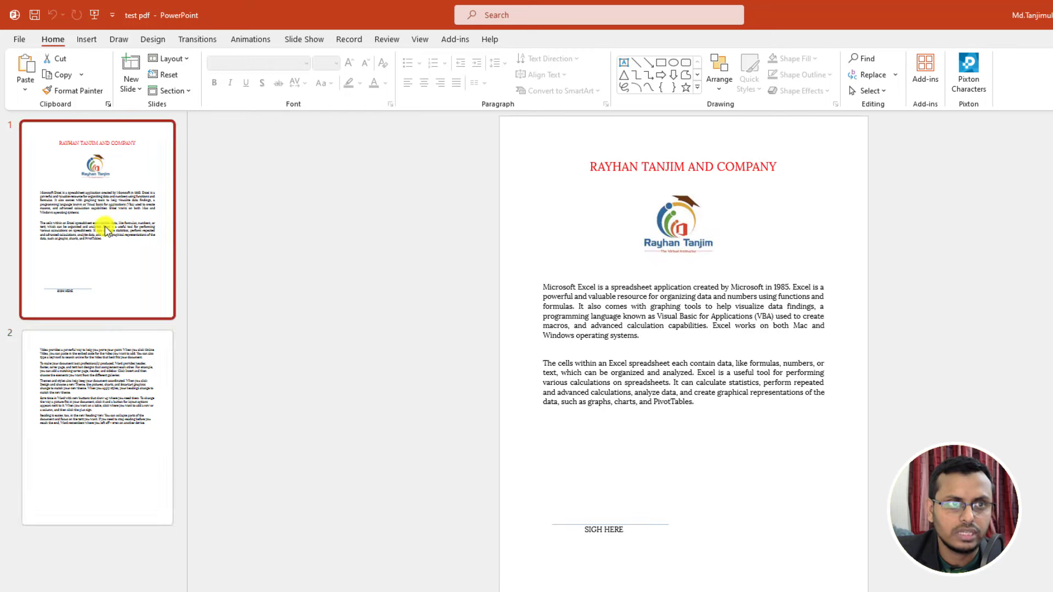